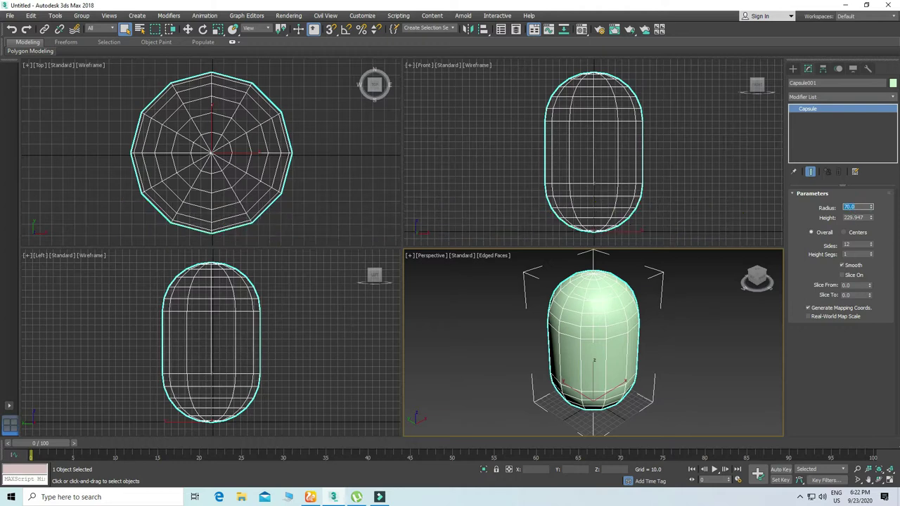
Set the capsule's height to 240 and its radius to 75.6
type("250")
key("Return")
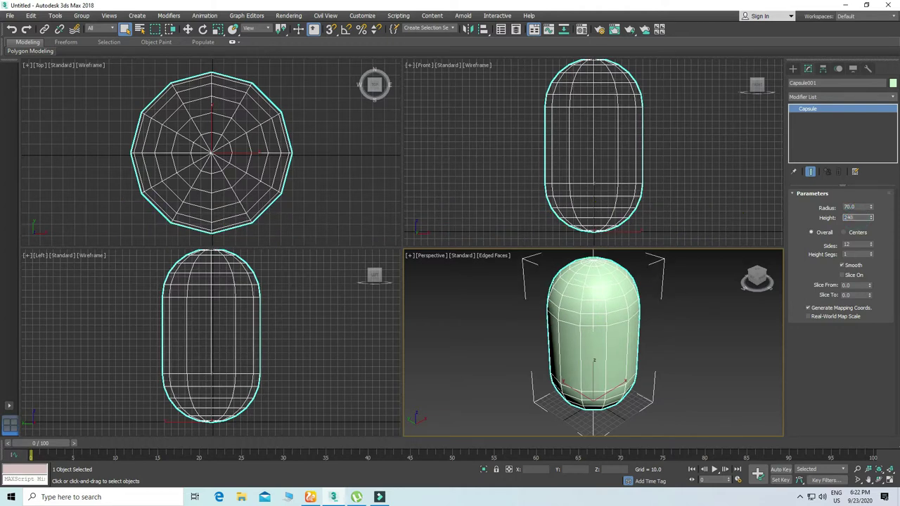
type("240")
key("Return")
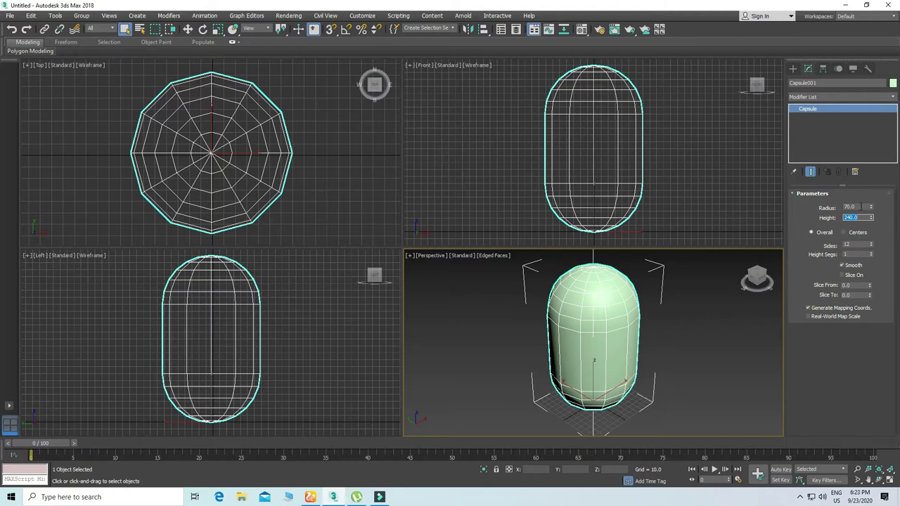
left_click_drag(871, 209, 872, 205)
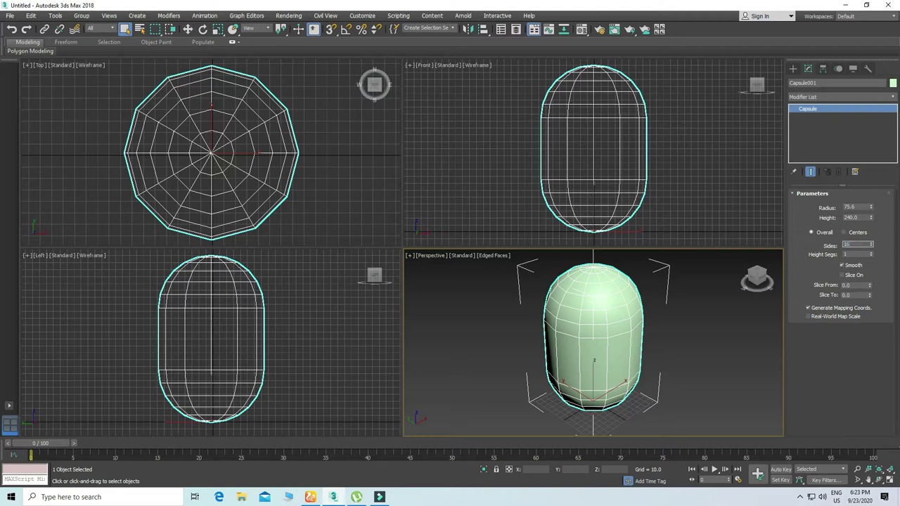
Set the capsule's sides to 16 and its height segments to 5
key("Return")
type("5")
key("Return")
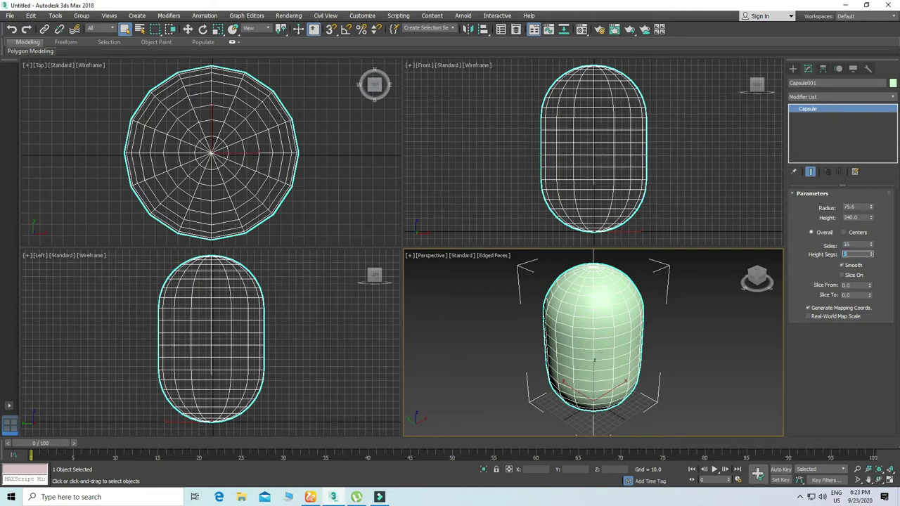
Rename the capsule as Pineapple and convert it to an Editable Poly
left_click(649, 383)
left_click(595, 353)
scroll(587, 375, "down", 5)
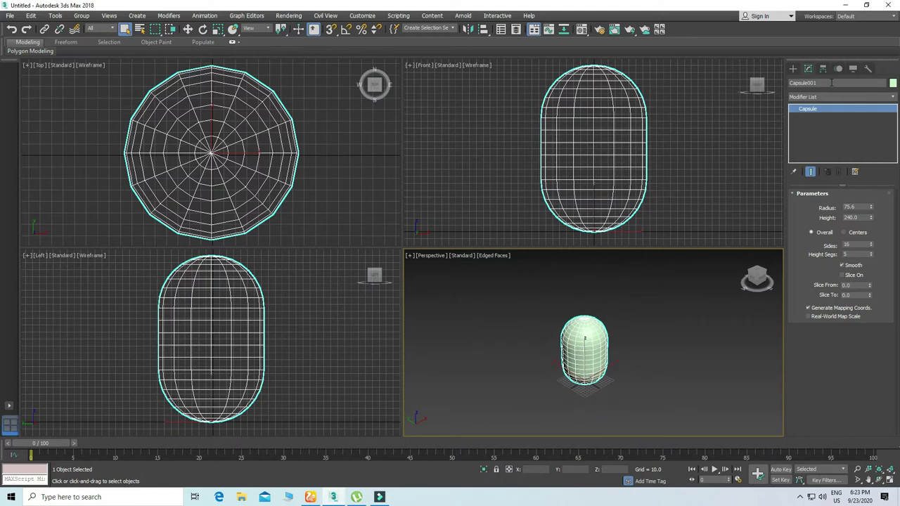
right_click(572, 359)
left_click(692, 454)
Select the body polygons in the front view, invert the selection and delete the capsule's top and bottom end caps
left_click(485, 115)
key("alt+w")
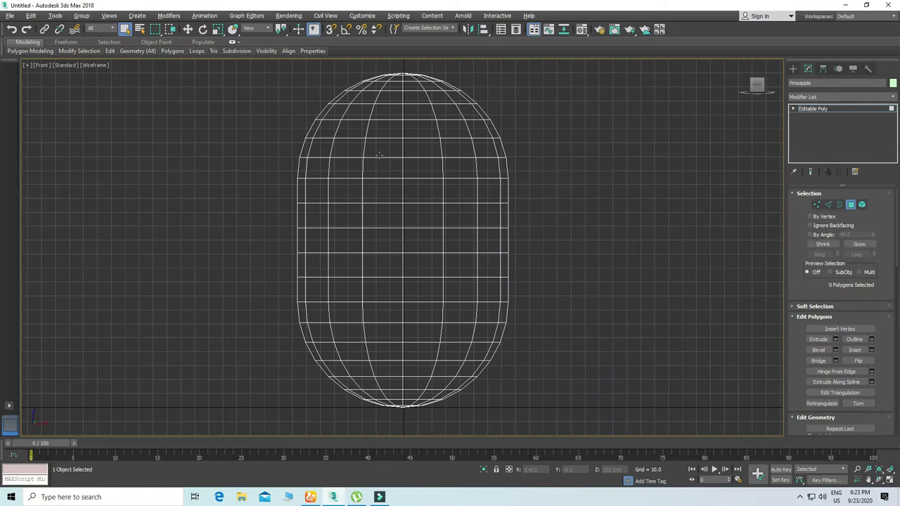
left_click_drag(639, 359, 642, 359)
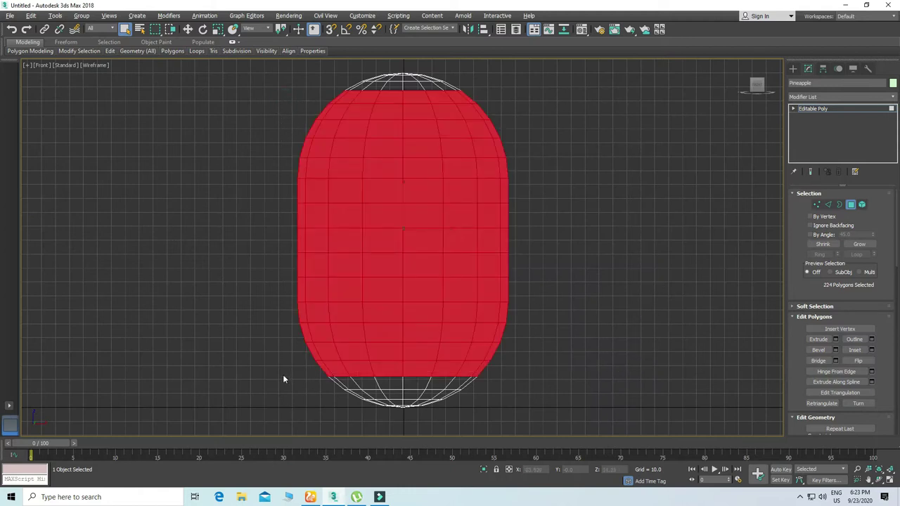
left_click_drag(285, 396, 549, 385, "ctrl")
key("alt+w")
right_click(623, 337)
key("alt+w")
scroll(394, 306, "up", 4)
middle_click_drag(394, 306, 398, 287, "alt")
left_click(31, 15)
left_click(44, 192)
key("Delete")
Select all remaining body polygons and generate a diamond-shaped topology pattern on them
left_click_drag(608, 394, 608, 394)
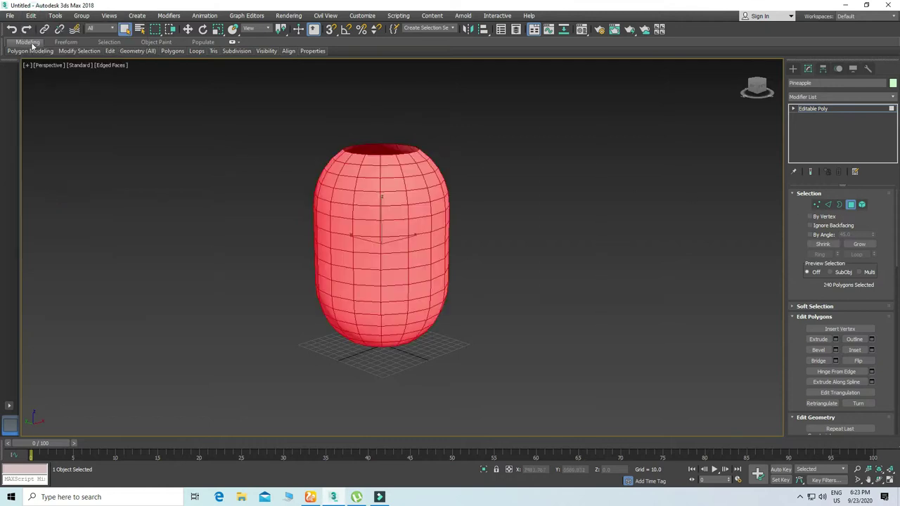
left_click(29, 51)
left_click(31, 143)
left_click(110, 115)
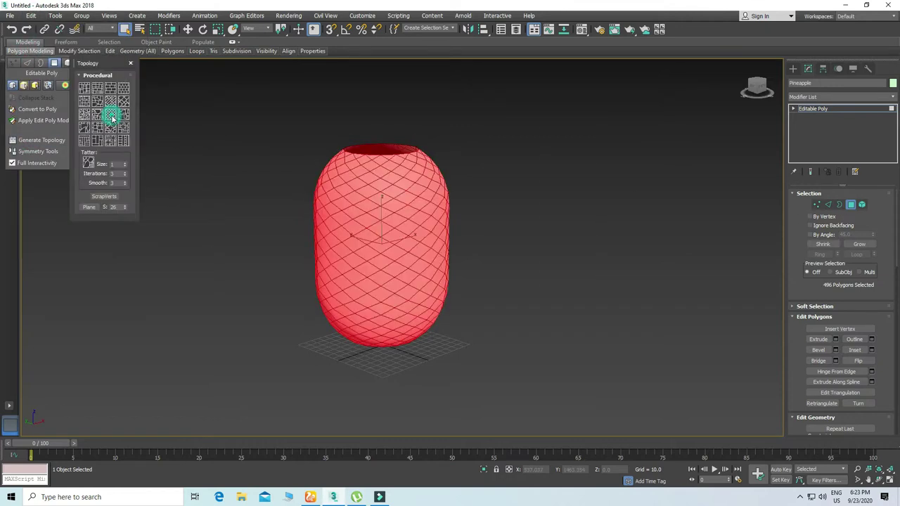
Inset every diamond polygon individually by a small amount, leaving narrow borders between them
scroll(460, 304, "up", 4)
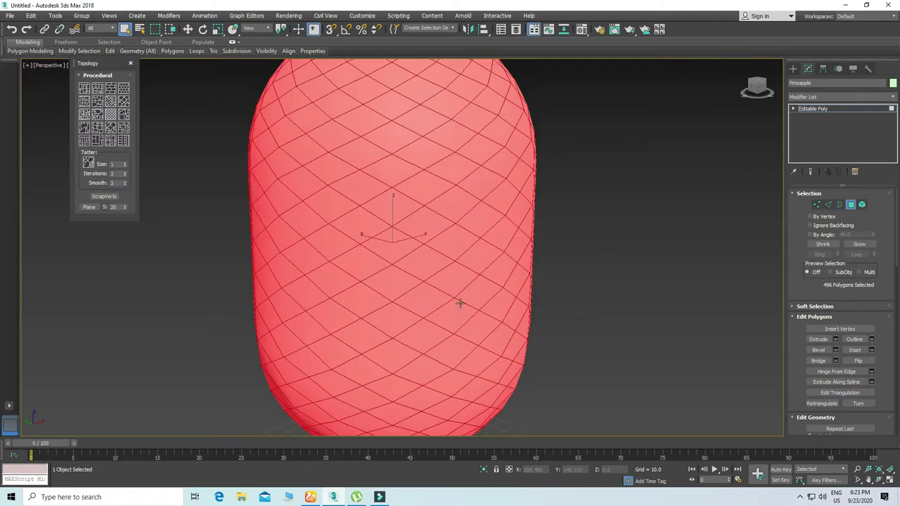
left_click(871, 351)
left_click(537, 244)
left_click(563, 263)
scroll(421, 264, "up", 2)
left_click_drag(527, 261, 528, 267)
left_click(525, 271)
Bevel the selected diamond polygons with a height of 6.225 and an outline of -1.918
scroll(442, 284, "down", 5)
middle_click_drag(443, 283, 415, 284, "alt")
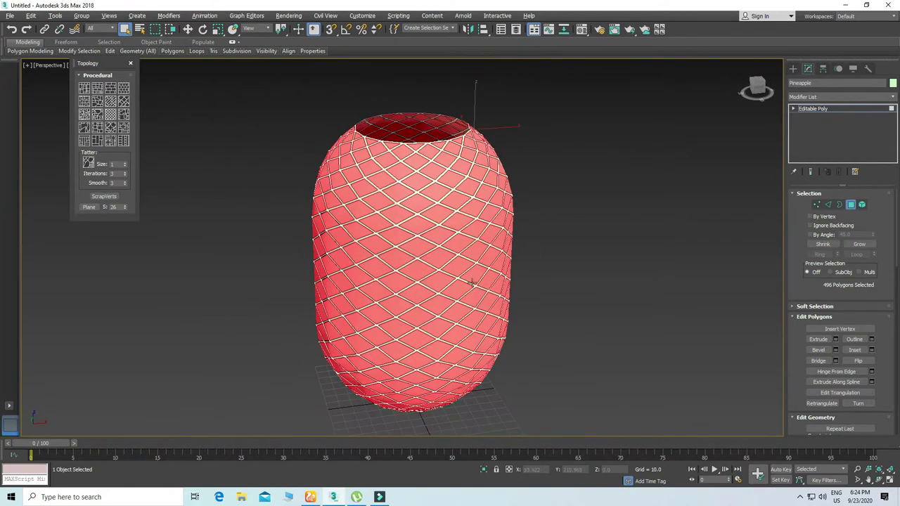
scroll(403, 203, "up", 2)
left_click(836, 350)
middle_click_drag(402, 131, 403, 292, "alt")
scroll(390, 237, "up", 3)
left_click_drag(531, 262, 527, 273)
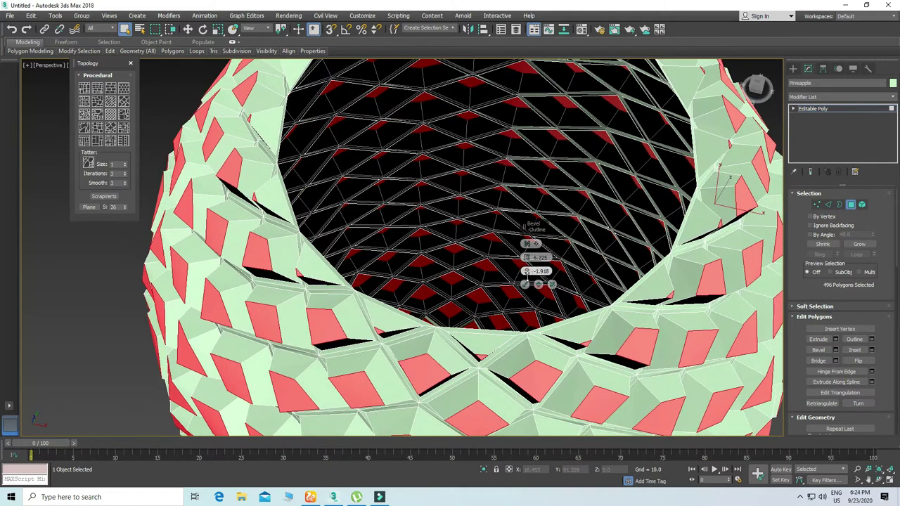
left_click(526, 285)
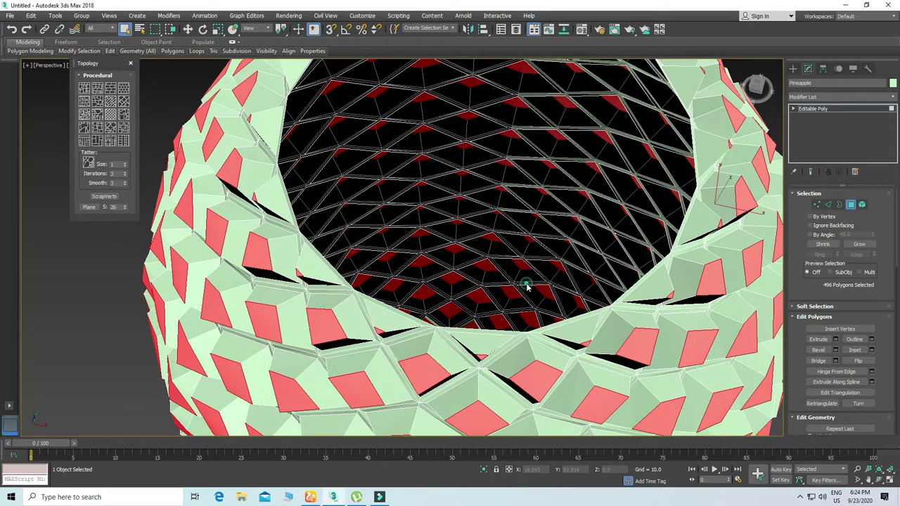
Scale the bevelled polygons uniformly to about 33 percent to sharpen them into spikes
scroll(454, 285, "down", 6)
middle_click_drag(464, 299, 421, 235)
scroll(426, 238, "up", 2)
key("r")
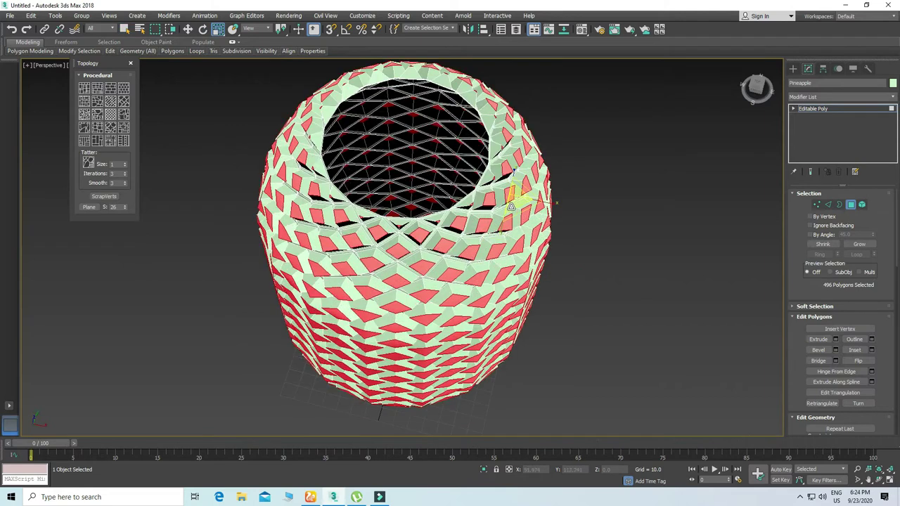
left_click_drag(514, 198, 502, 300)
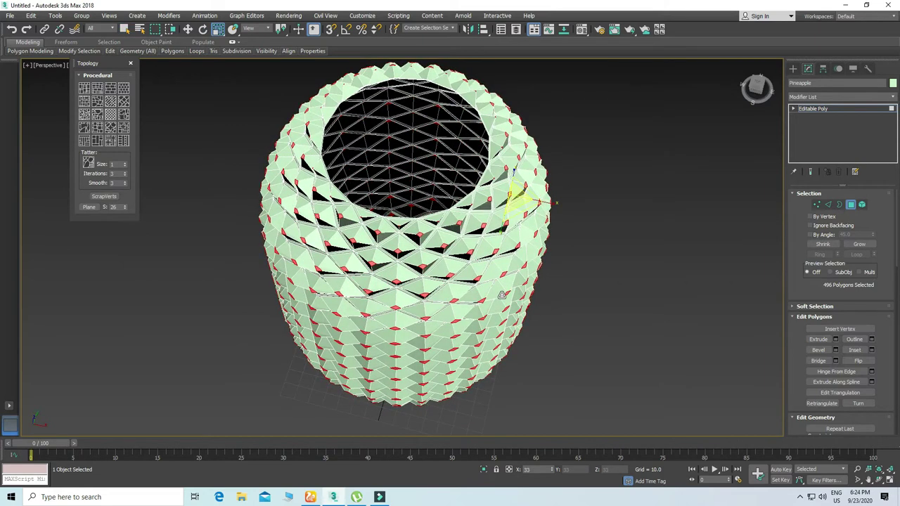
Extrude the selected spike tips outward
scroll(473, 294, "down", 3)
middle_click_drag(470, 295, 468, 245, "alt")
key("w")
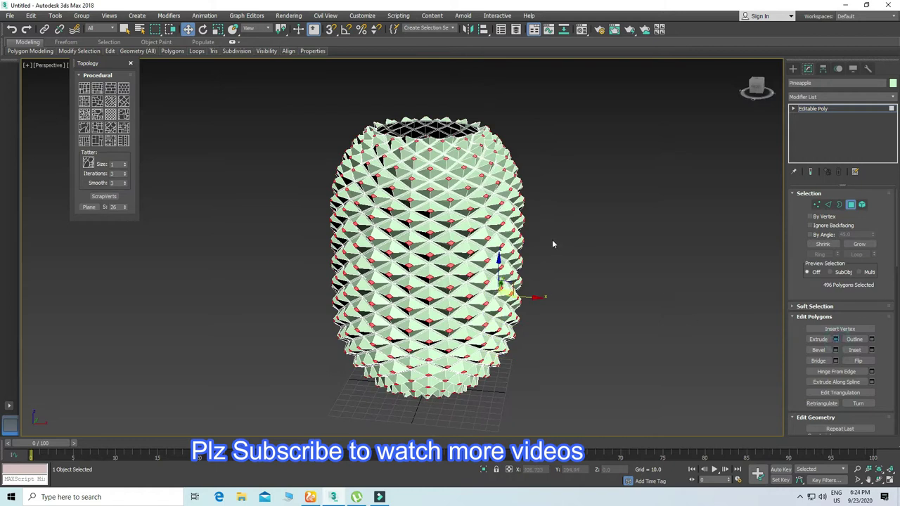
key("shift+e")
left_click_drag(527, 261, 514, 356)
key("r")
scroll(532, 224, "up", 5)
scroll(414, 239, "down", 3)
scroll(413, 237, "down", 3)
Move the selected spike tips up by about 0.78 in the front view
key("w")
scroll(451, 249, "up", 5)
key("alt+w")
middle_click(610, 152)
key("alt+w")
scroll(447, 205, "up", 5)
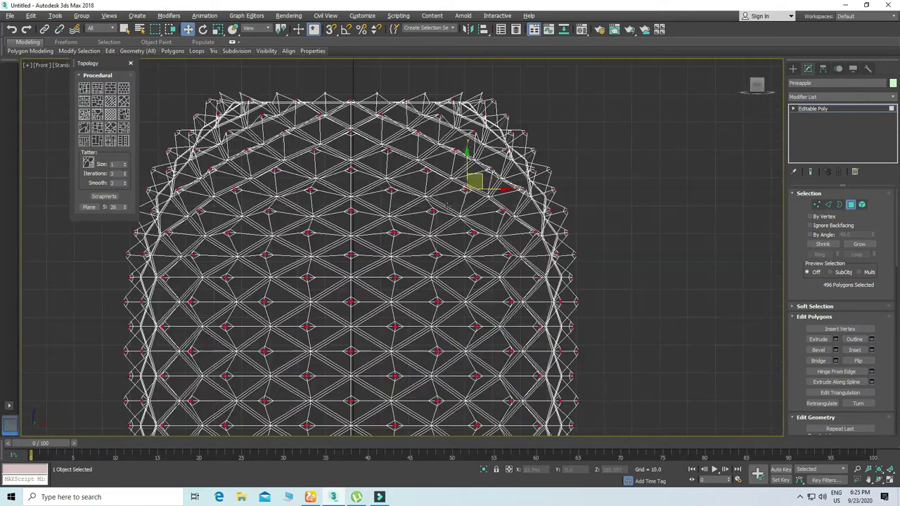
left_click_drag(467, 156, 465, 153)
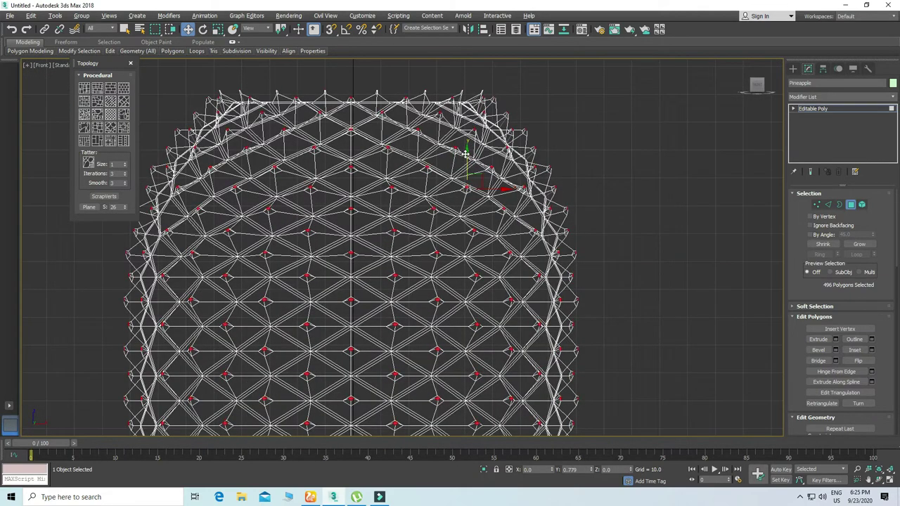
Scale the selected spike tips down a little further to make them more pointed
key("r")
left_click_drag(478, 226, 478, 225)
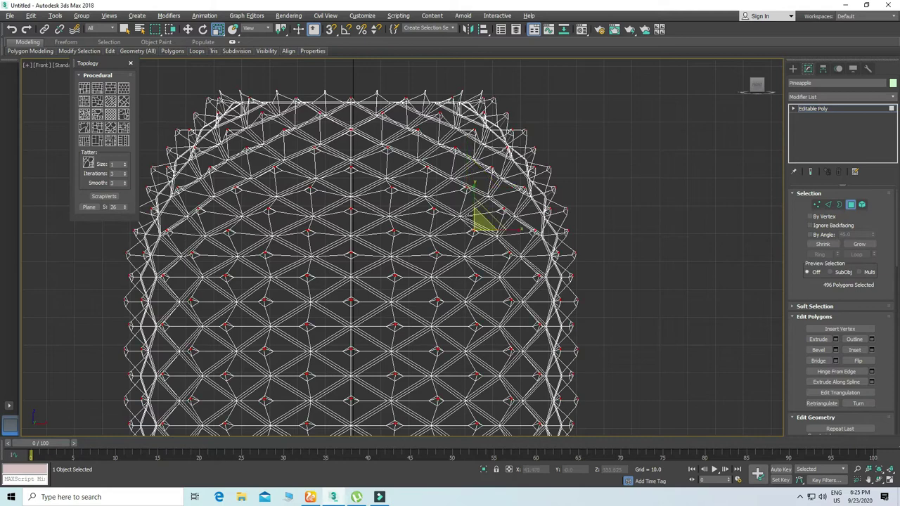
key("alt+w")
middle_click(447, 260)
key("alt+w")
scroll(438, 251, "down", 5)
key("alt+w")
key("alt+w")
left_click(442, 232)
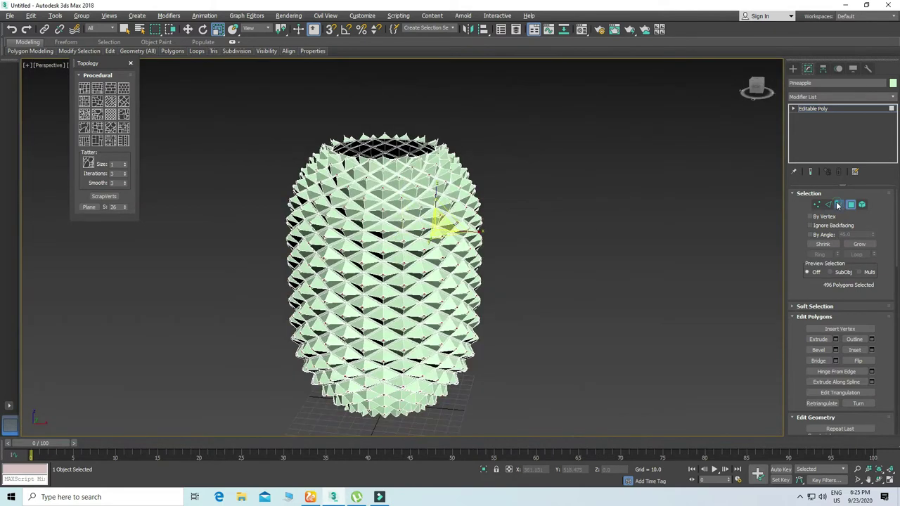
Select the top opening's border, extend it into a raised rim and add an inner ring scaled to about 60 percent
left_click(839, 205)
left_click(362, 156)
scroll(363, 159, "up", 4)
middle_click_drag(450, 144, 462, 190, "alt")
scroll(488, 244, "down", 3)
middle_click_drag(488, 244, 492, 171)
left_click_drag(429, 229, 428, 242)
middle_click_drag(436, 239, 453, 310, "alt")
key("w")
left_click_drag(424, 132, 425, 182, "shift")
key("r")
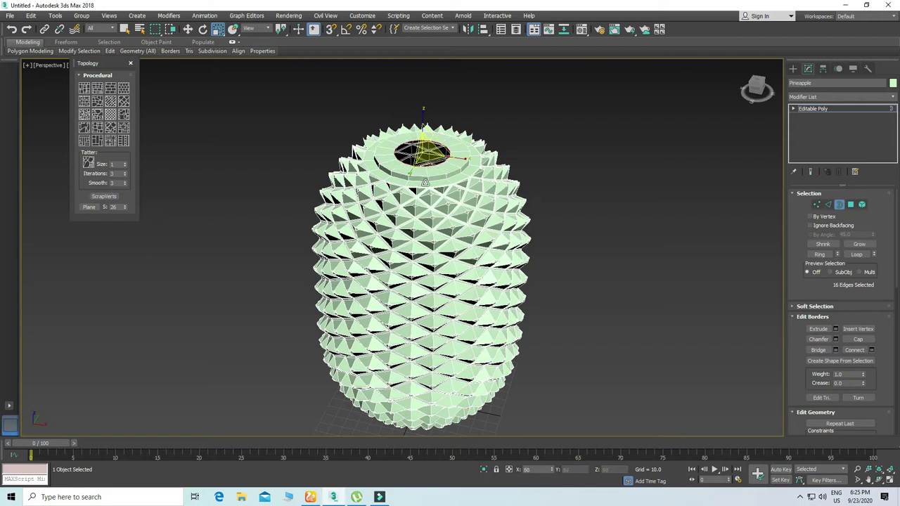
Add a smaller inner ring from the top border, raise it slightly and cap the opening
scroll(424, 183, "up", 4)
key("w")
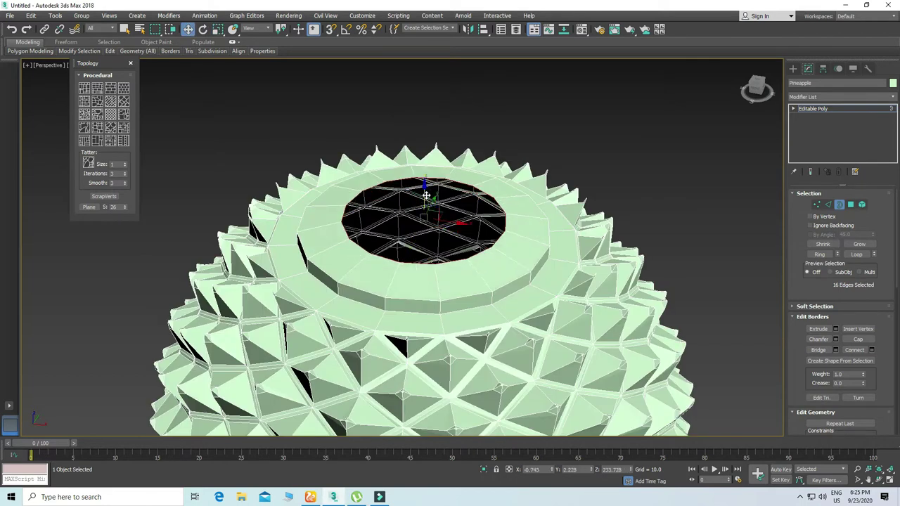
key("r")
left_click_drag(430, 218, 433, 277, "shift")
key("w")
left_click_drag(425, 194, 425, 189)
left_click(860, 340)
Select the border of the bottom opening and extend it inward with a smaller ring
scroll(443, 254, "down", 5)
middle_click_drag(453, 281, 457, 186, "alt")
middle_click_drag(517, 415, 514, 307)
scroll(514, 307, "up", 3)
left_click(503, 332)
middle_click_drag(450, 331, 460, 306)
middle_click_drag(461, 306, 462, 280, "alt")
key("r")
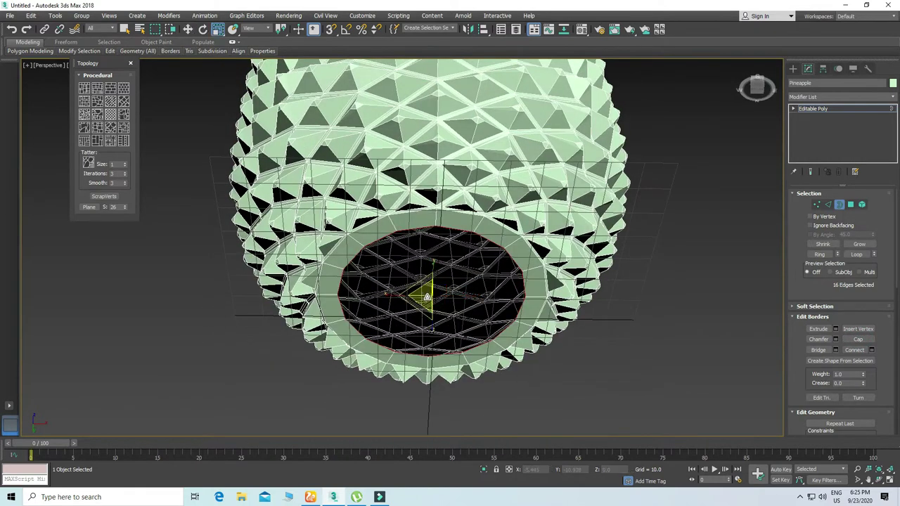
left_click_drag(426, 298, 427, 309, "shift")
key("w")
left_click_drag(430, 274, 434, 379)
Extend the bottom border downward in the front view to form a short stem
key("r")
key("alt+w")
middle_click_drag(679, 159, 700, 91)
key("w")
left_click_drag(570, 140, 571, 151, "shift")
Add an inward ring at the stem's end, cap its opening and leave border editing
right_click(556, 316)
key("alt+w")
key("r")
left_click_drag(426, 325, 426, 371, "shift")
left_click(858, 340)
scroll(451, 330, "down", 5)
middle_click_drag(486, 211, 474, 352, "alt")
left_click(841, 204)
left_click(568, 225)
scroll(439, 245, "down", 3)
Apply a TurboSmooth modifier to the pineapple body
left_click(439, 245)
left_click(856, 97)
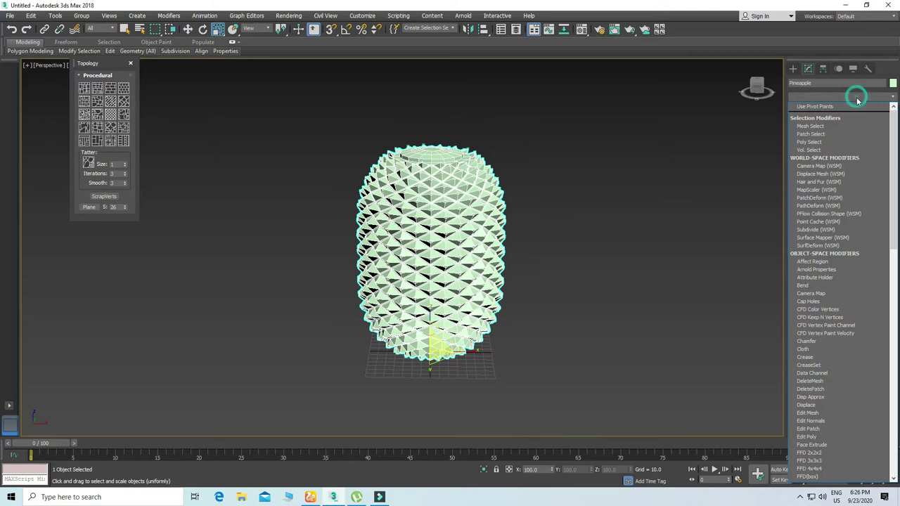
key("t")
left_click(818, 322)
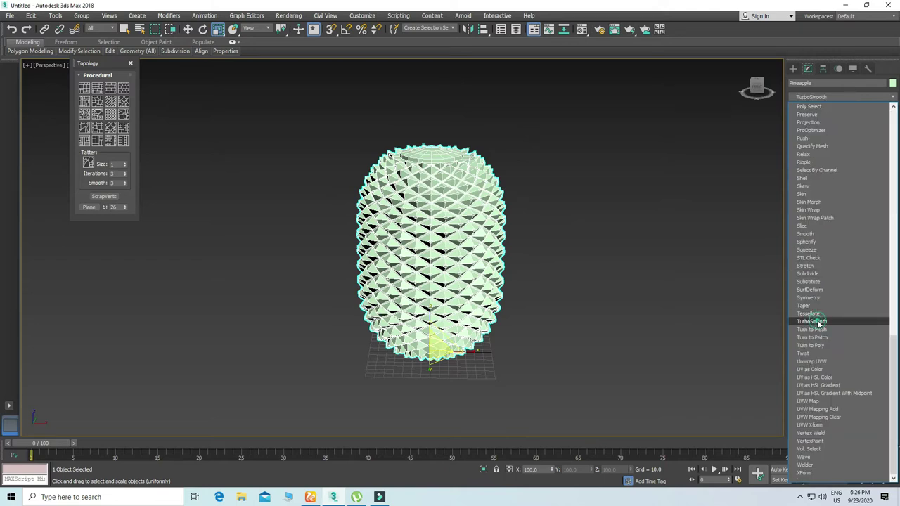
left_click(585, 298)
left_click(439, 335)
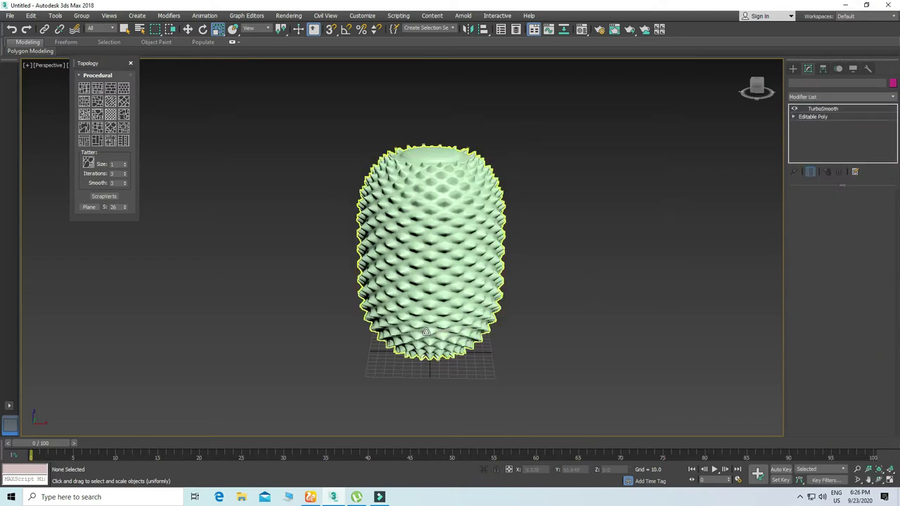
middle_click_drag(447, 278, 447, 287, "alt")
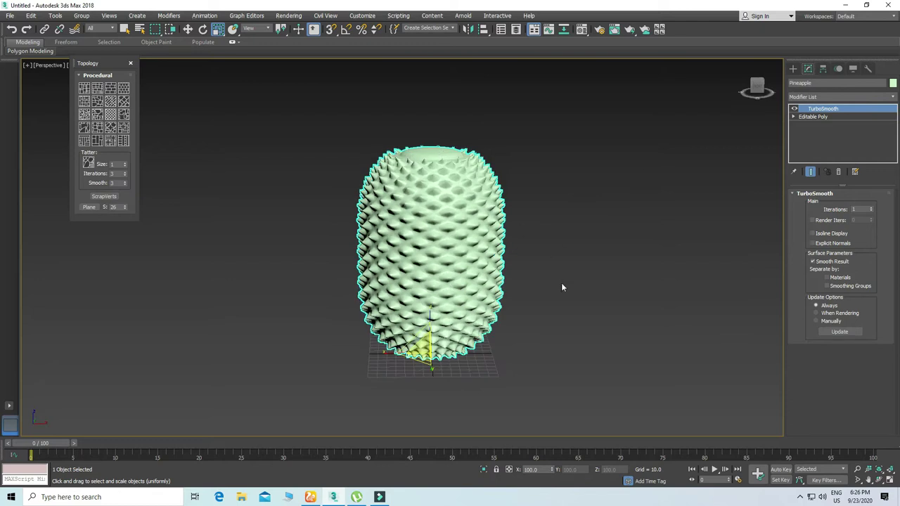
left_click(563, 287)
Create a second capsule at the pineapple's centre in the top view, about 37.5 in radius and 113 high
key("alt+w")
scroll(254, 153, "down", 4)
scroll(611, 158, "down", 4)
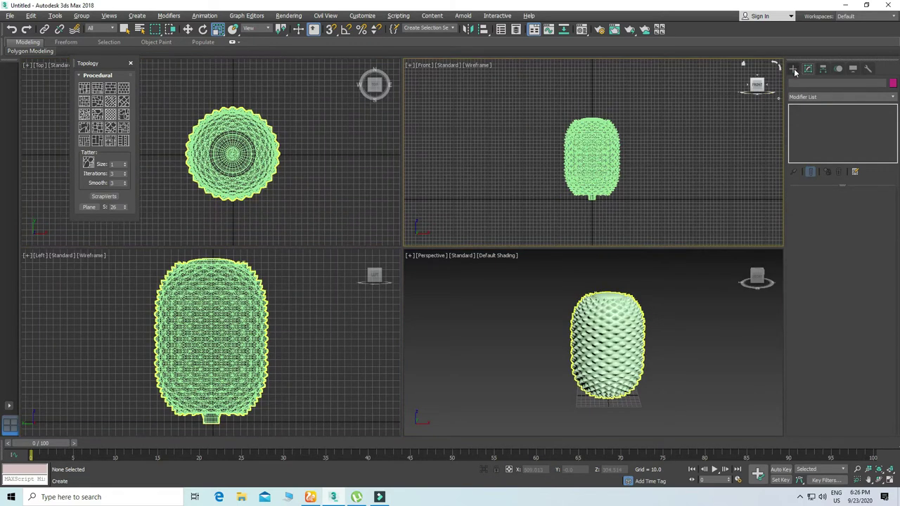
left_click(793, 69)
left_click(858, 146)
middle_click(283, 147)
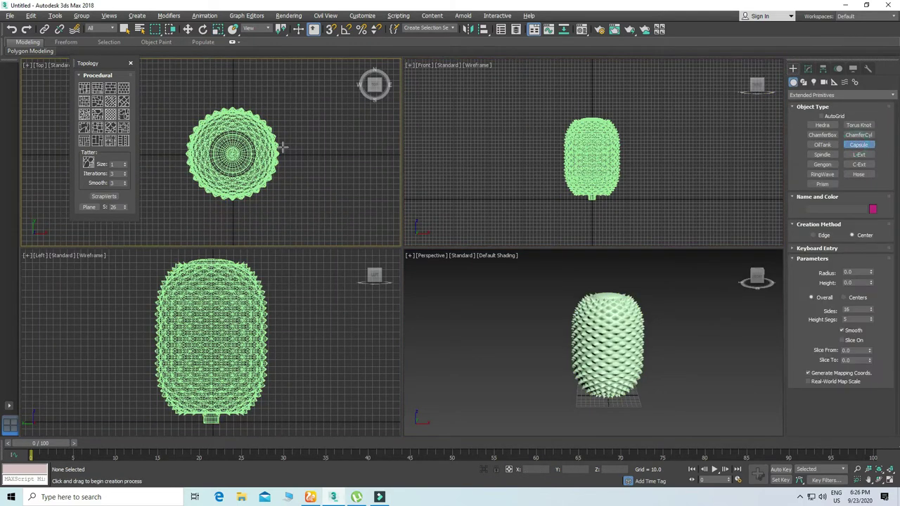
key("alt+w")
scroll(444, 249, "up", 6)
left_click_drag(424, 235, 380, 405)
left_click(440, 228)
Move the new capsule up by about 204 in the front view so it overlaps the pineapple's top
key("alt+w")
middle_click(586, 173)
key("alt+w")
key("w")
left_click_drag(401, 307, 395, 161)
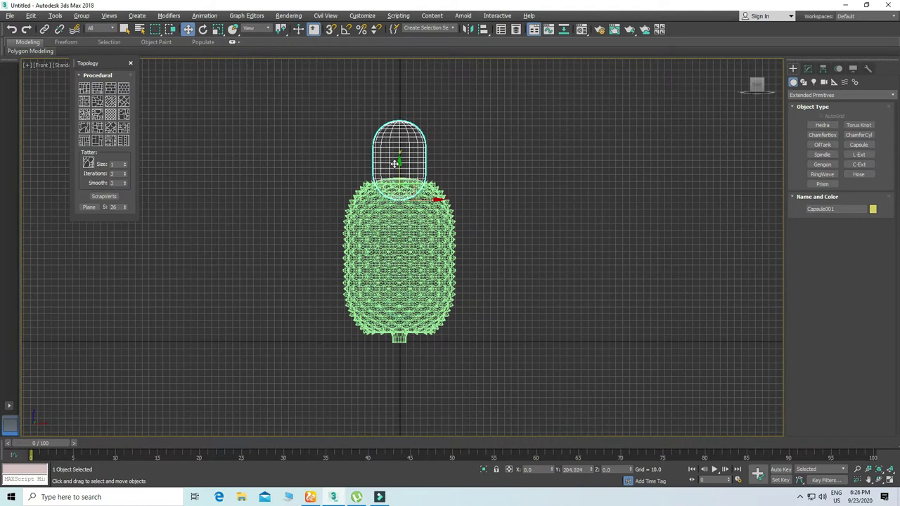
scroll(396, 161, "up", 4)
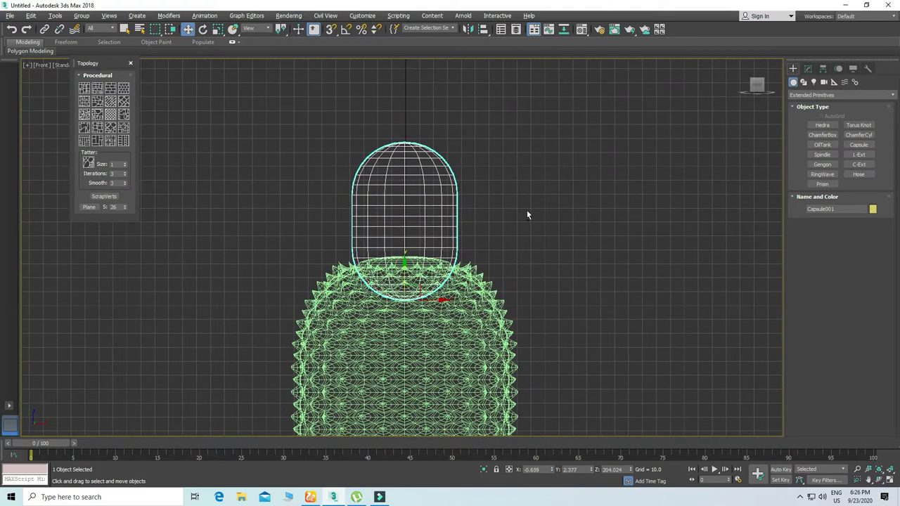
Reduce the new capsule's height segments to 1
key("alt+w")
middle_click(561, 351)
key("alt+w")
middle_click_drag(443, 166, 439, 228)
scroll(439, 235, "up", 3)
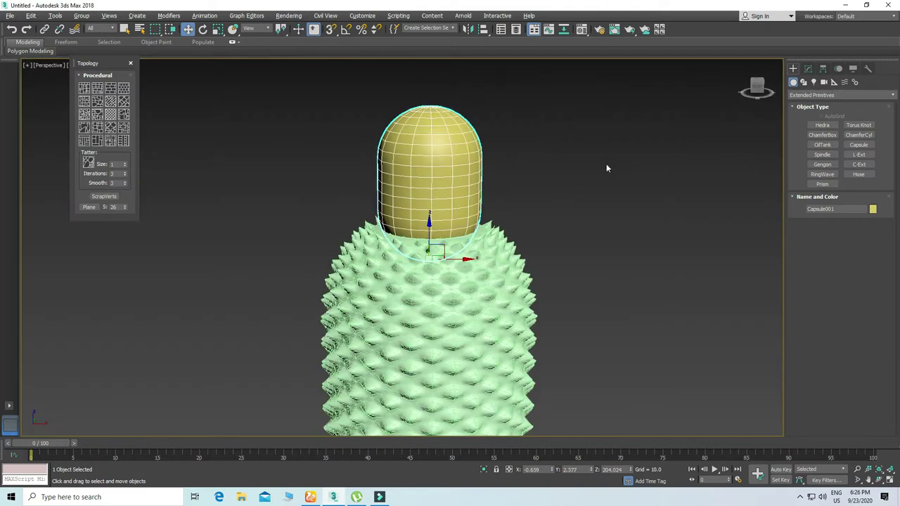
left_click(811, 72)
left_click(871, 258)
left_click(871, 258)
left_click(872, 258)
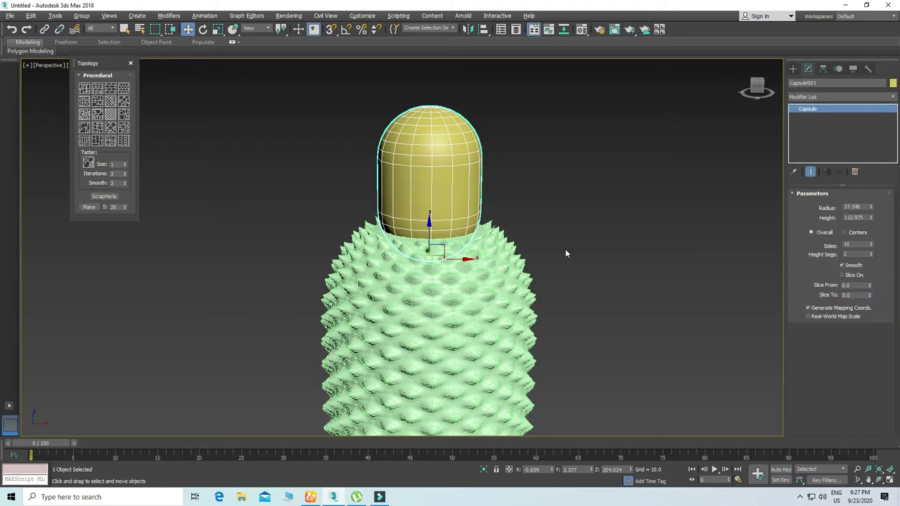
Convert the new capsule to an Editable Poly
key("alt+w")
right_click(622, 168)
mouse_move(697, 265)
left_click(735, 271)
Delete the polygons of the small capsule's upper dome in the front view
left_click(850, 205)
key("alt+w")
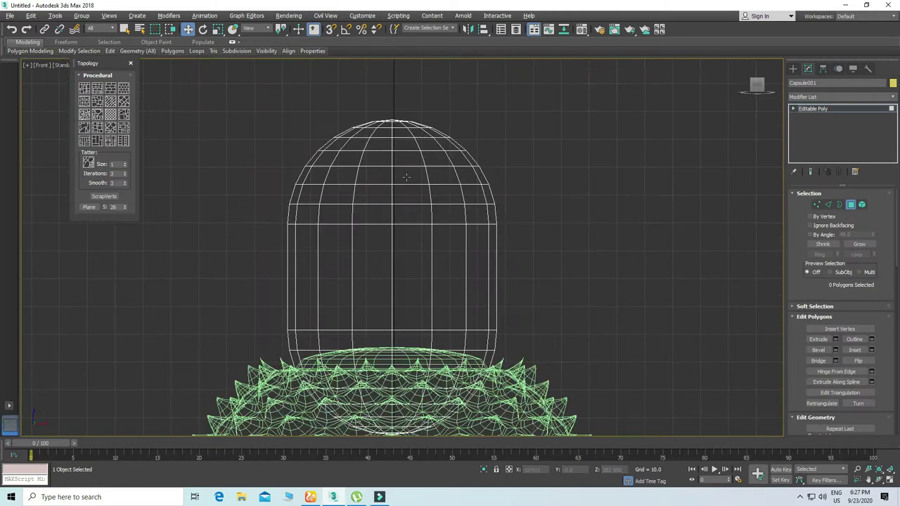
left_click_drag(566, 190, 645, 211)
key("Delete")
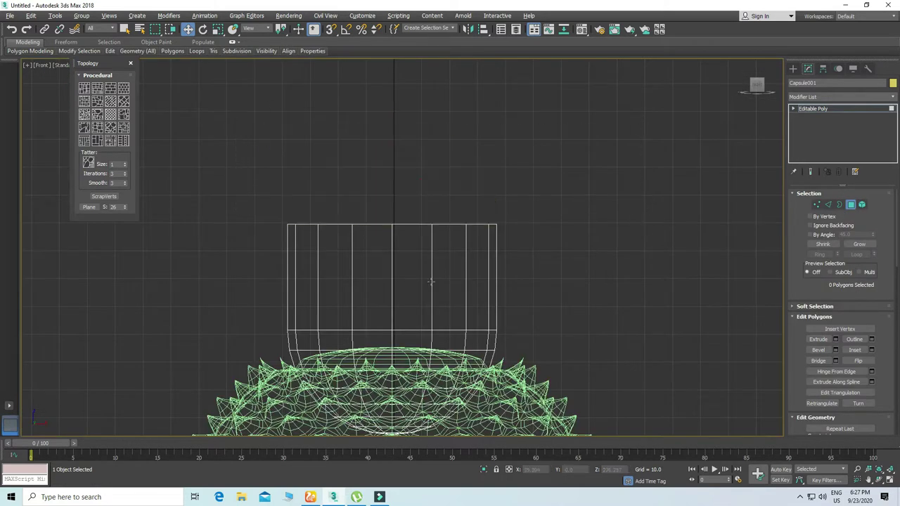
Delete the polygons of the small capsule's lower dome in the front view
middle_click_drag(426, 276, 439, 221)
left_click_drag(284, 310, 681, 427)
key("Delete")
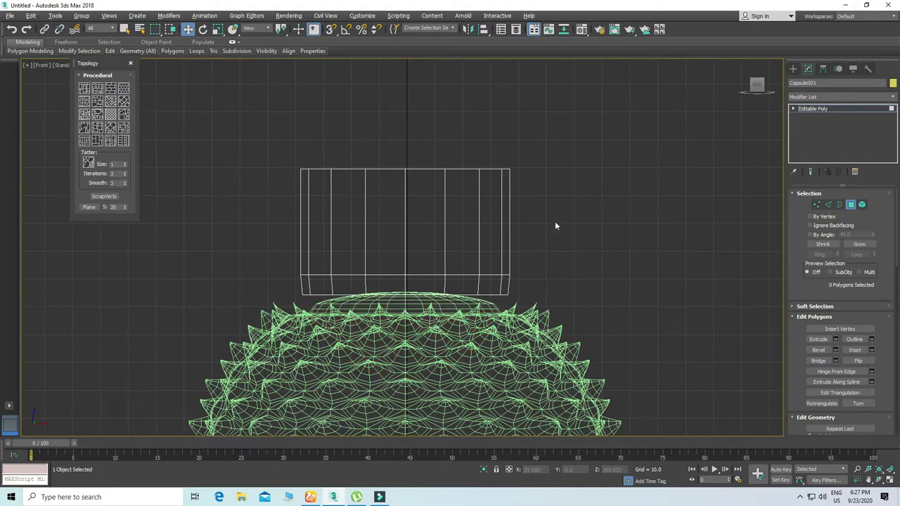
Raise the capsule's lower side vertex row to about mid-height, then narrow the bottom row and lower it onto the pineapple's top
left_click(817, 204)
left_click_drag(255, 255, 534, 283)
left_click_drag(406, 236, 407, 183)
left_click_drag(279, 268, 529, 337)
key("r")
left_click_drag(408, 289, 413, 306)
key("w")
left_click_drag(406, 263, 407, 273)
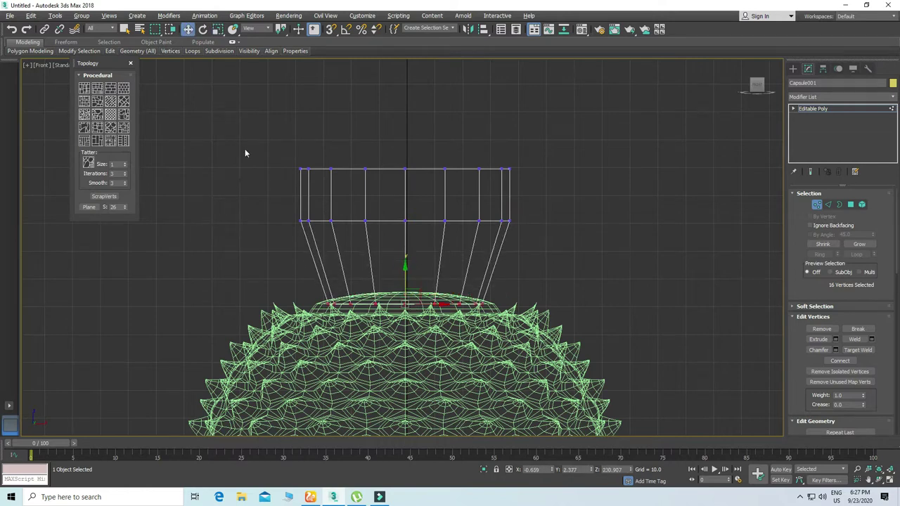
Narrow the middle vertex row, then raise the top row well above it and scale it outward to about 142% to form a flared collar
left_click_drag(403, 190, 414, 253)
key("r")
left_click_drag(270, 137, 575, 230)
left_click_drag(413, 166, 399, 71)
key("w")
scroll(434, 303, "down", 4)
key("r")
left_click_drag(432, 217, 432, 198)
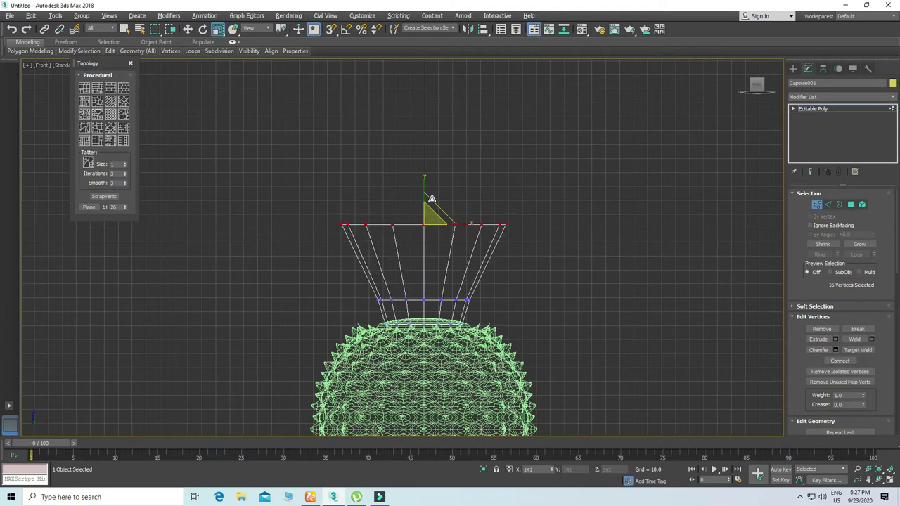
Select every other vertical strip of polygons around the flared collar, invert the selection and delete the strips between them
key("alt+w")
right_click(450, 305)
key("alt+w")
left_click(851, 204)
left_click(418, 181)
left_click(422, 219, "ctrl")
middle_click_drag(463, 240, 430, 234, "alt")
left_click(458, 225, "ctrl")
left_click(460, 188, "ctrl")
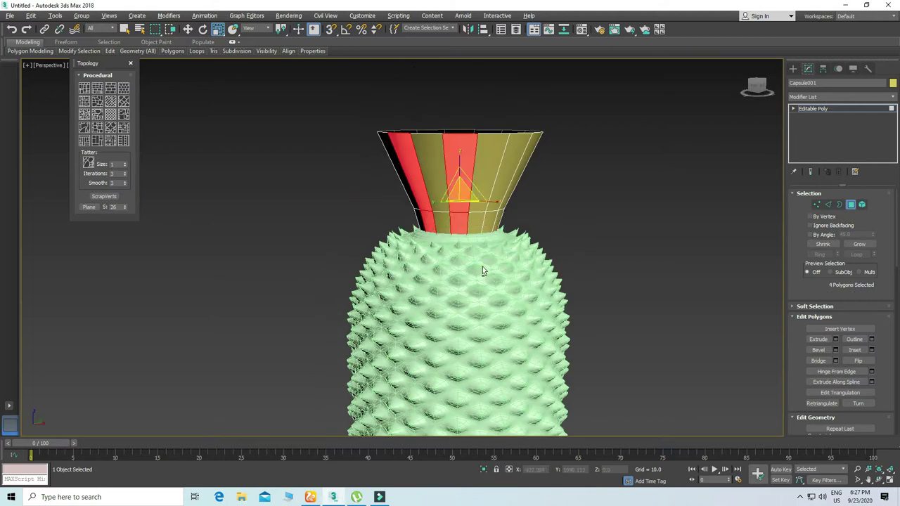
middle_click_drag(483, 272, 453, 287, "alt")
left_click(486, 231, "ctrl")
left_click(489, 202, "ctrl")
middle_click_drag(508, 257, 484, 276, "alt")
left_click(484, 252, "ctrl")
left_click(484, 219, "ctrl")
middle_click_drag(495, 321, 517, 330, "alt")
left_click(496, 247, "ctrl")
left_click(498, 197, "ctrl")
left_click(470, 252, "ctrl")
left_click(464, 221, "ctrl")
left_click(503, 257, "ctrl")
left_click(524, 211, "ctrl")
left_click(470, 264, "ctrl")
left_click(481, 225, "ctrl")
scroll(464, 290, "down", 2)
scroll(519, 332, "up", 2)
left_click(32, 16)
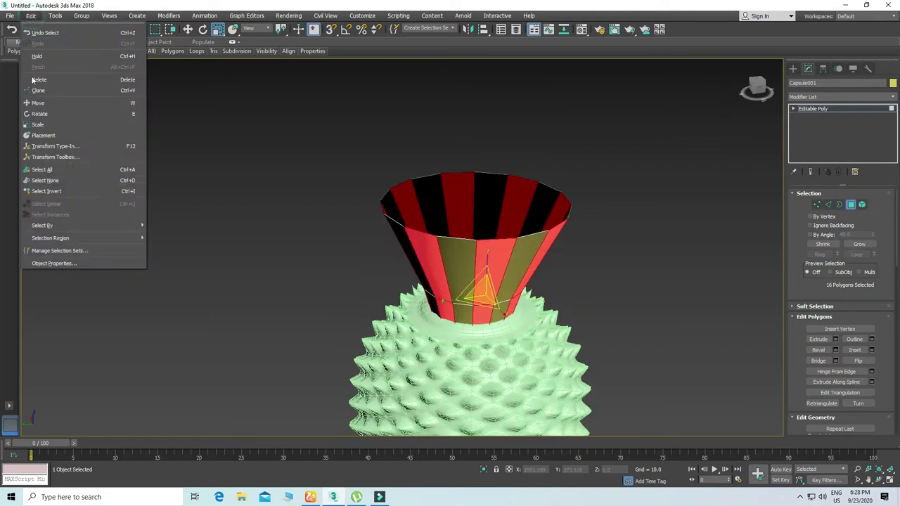
left_click(36, 191)
key("Delete")
Select the crossing edge of all eight leaf strips, expand to edge rings and connect them with 1 segment down each strip's middle
left_click(828, 205)
key("alt+w")
key("alt+w")
middle_click_drag(506, 344, 529, 337, "alt")
left_click(486, 326)
left_click(450, 320, "ctrl")
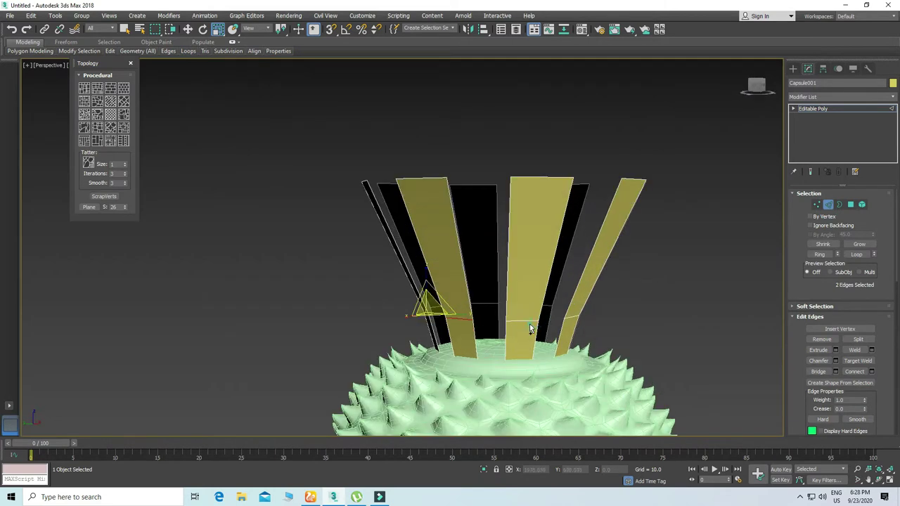
left_click(574, 315, "ctrl")
middle_click_drag(574, 316, 527, 320, "alt")
left_click(602, 331, "ctrl")
middle_click_drag(602, 331, 436, 258)
scroll(529, 260, "down", 4)
middle_click_drag(565, 255, 525, 284, "alt")
scroll(521, 261, "up", 2)
left_click(502, 264, "ctrl")
scroll(491, 261, "up", 3)
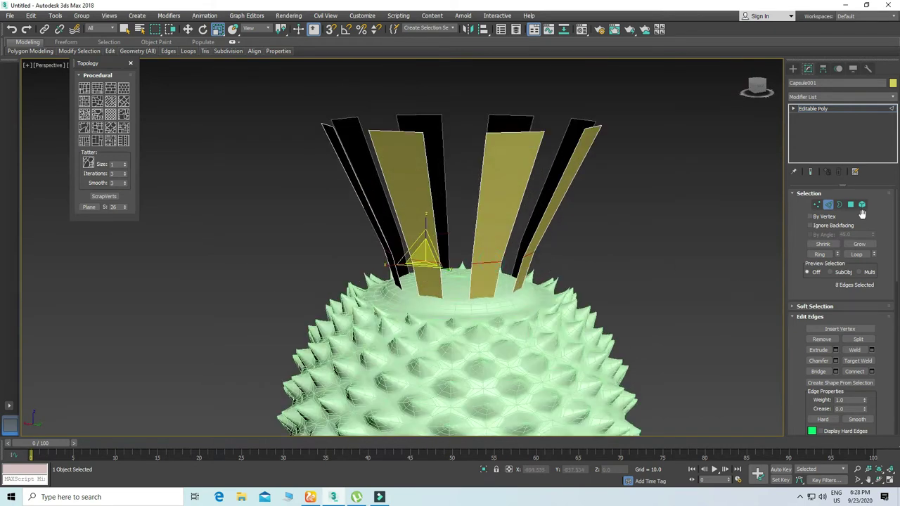
left_click(816, 256)
right_click(492, 200)
left_click(411, 230)
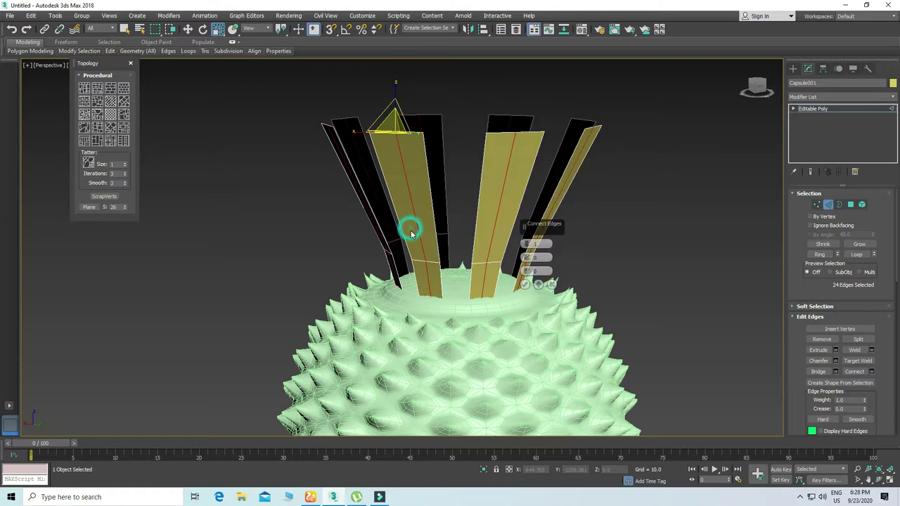
left_click(525, 284)
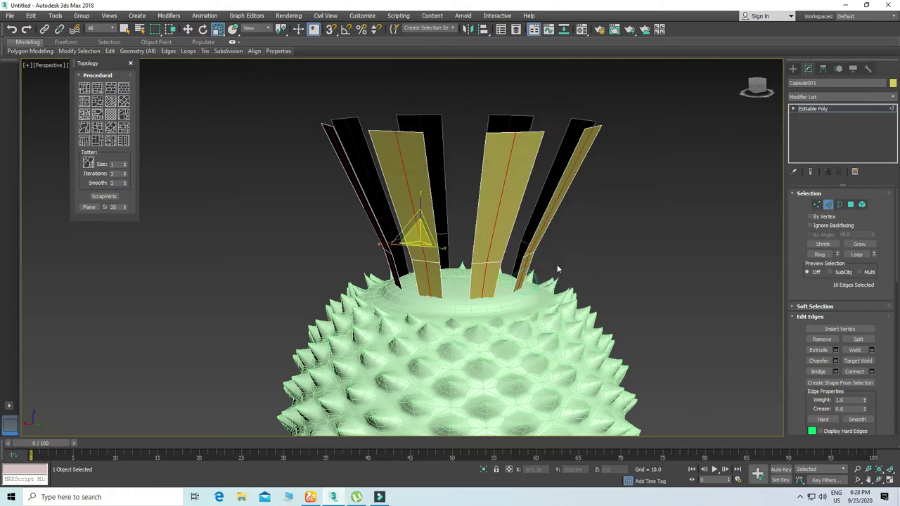
left_click(827, 204)
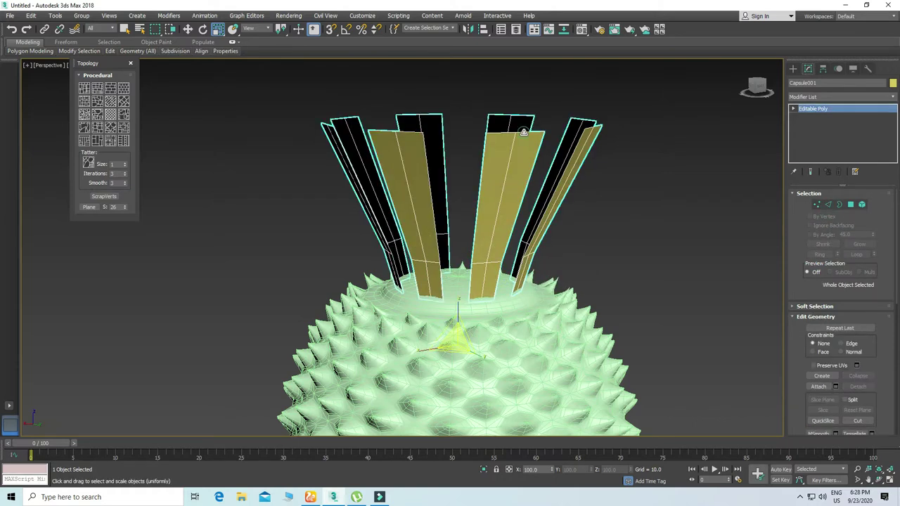
Extrude the top edges of all leaf strips upward in the front view and scale them narrower
left_click(828, 205)
key("alt+w")
right_click(485, 176)
key("alt+w")
left_click_drag(313, 201, 528, 271)
left_click_drag(332, 251, 509, 263, "alt")
key("w")
left_click_drag(410, 193, 406, 162, "shift")
key("r")
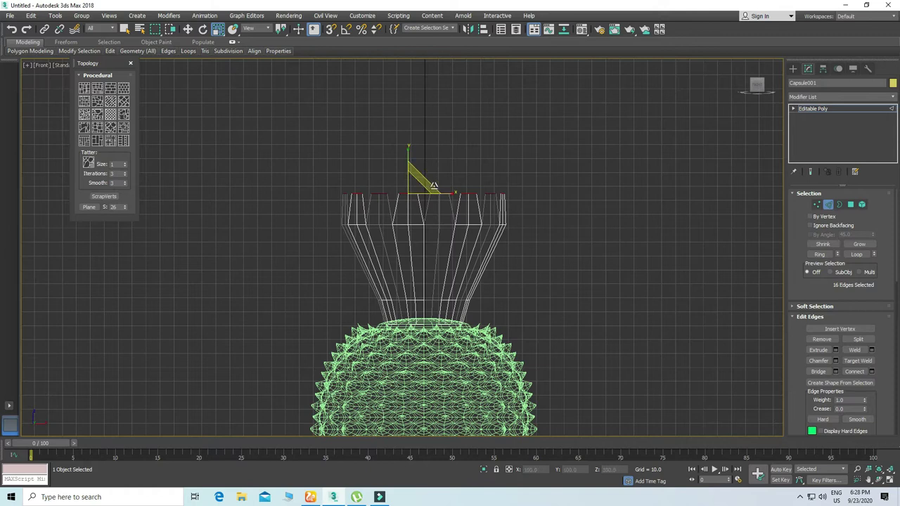
Lower and narrow the second vertex row from the leaves' top, then scale the top row outward to about 115% in the front view
key("alt+w")
right_click(608, 326)
key("alt+w")
left_click(818, 206)
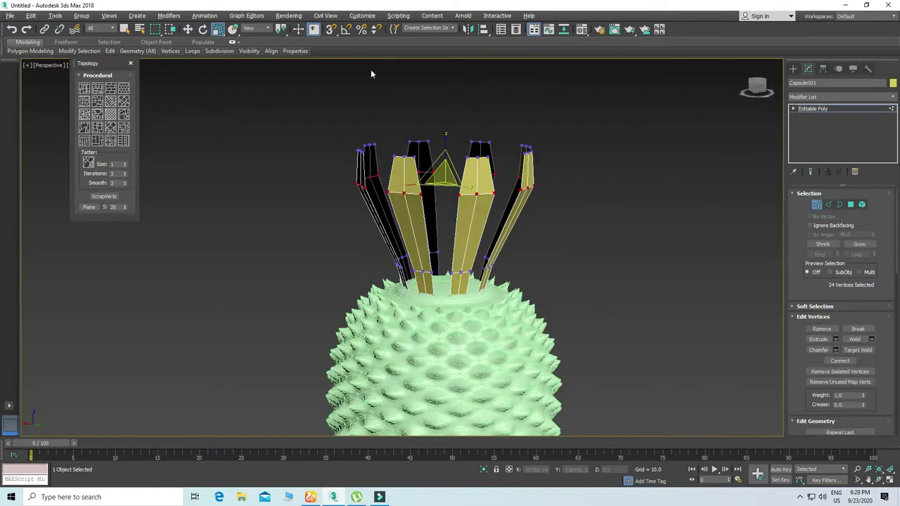
key("alt+w")
left_click(619, 173)
key("alt+w")
left_click_drag(426, 195, 426, 266)
left_click_drag(557, 240, 557, 238)
left_click_drag(435, 185, 438, 173)
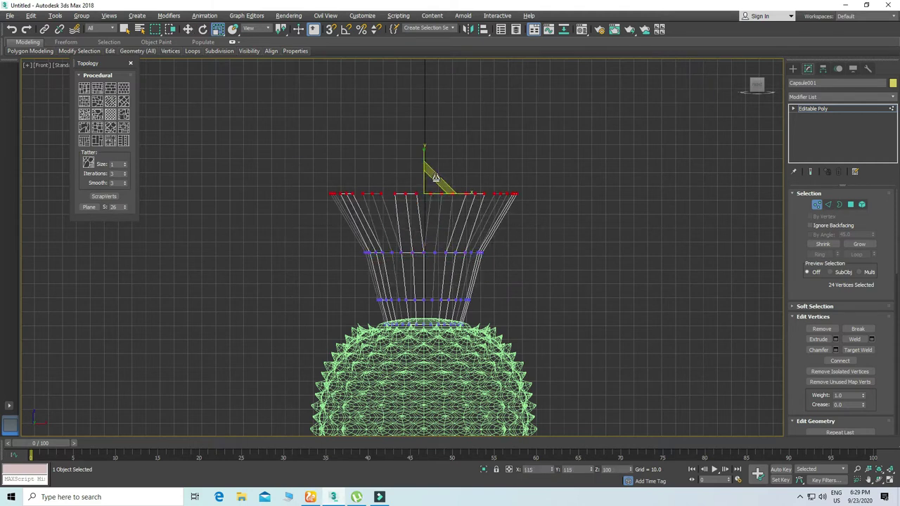
Select the middle top vertex of each of the eight leaves, raise them into pointed tips and scale them outward
left_click(529, 277)
key("alt+w")
left_click(652, 345)
key("alt+w")
left_click(474, 156)
left_click(489, 142, "ctrl")
middle_click_drag(491, 226, 432, 236, "alt")
left_click(484, 162, "ctrl")
middle_click_drag(581, 191, 501, 193, "alt")
left_click(515, 169, "ctrl")
left_click(508, 125, "ctrl")
left_click(452, 129, "ctrl")
left_click(567, 132, "ctrl")
middle_click_drag(509, 260, 443, 266, "alt")
left_click(531, 163, "ctrl")
middle_click_drag(470, 238, 431, 292, "alt")
key("alt+w")
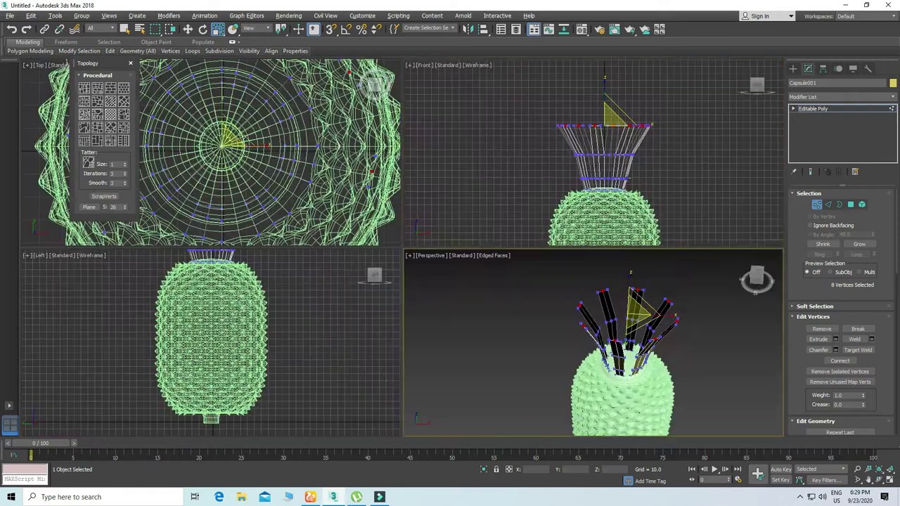
right_click(633, 171)
key("alt+w")
key("w")
left_click_drag(424, 161, 430, 133)
key("r")
key("alt+w")
right_click(581, 361)
key("alt+w")
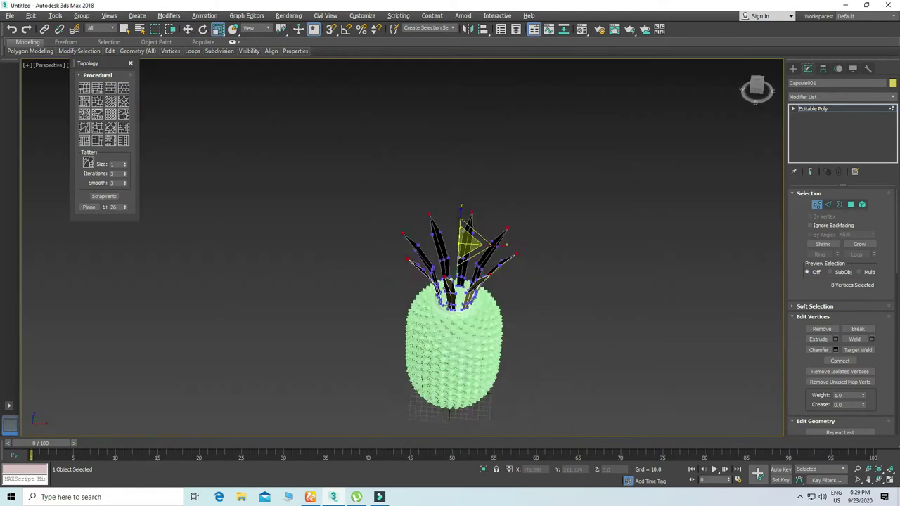
left_click(818, 209)
Apply a Shell modifier to the leaves with an outer amount slightly below 1.0
scroll(504, 310, "up", 5)
middle_click_drag(505, 310, 442, 320, "alt")
left_click(831, 98)
key("s")
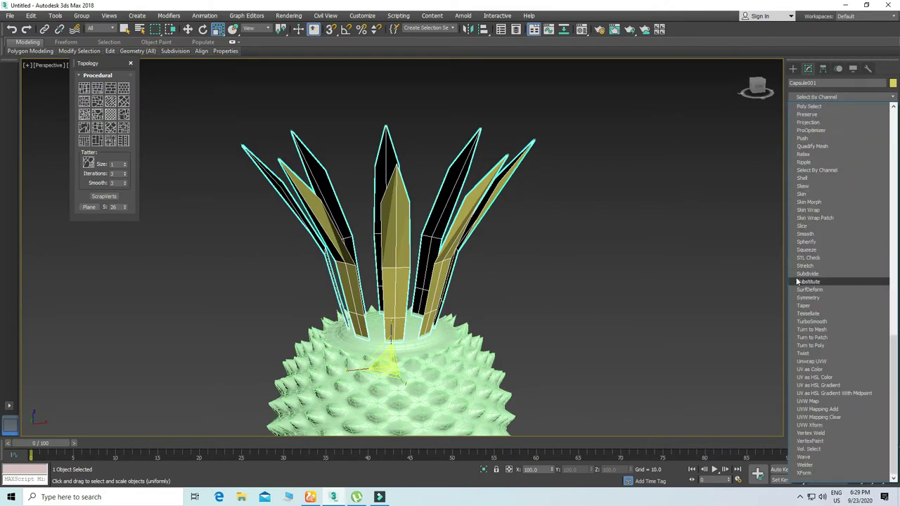
left_click(804, 179)
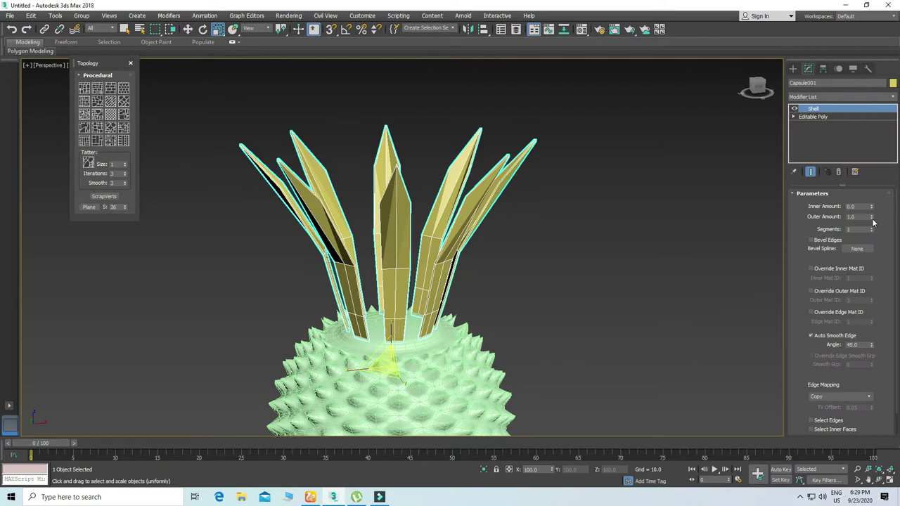
mouse_move(872, 222)
left_mouse_down()
mouse_move(868, 202)
mouse_move(863, 225)
left_mouse_up()
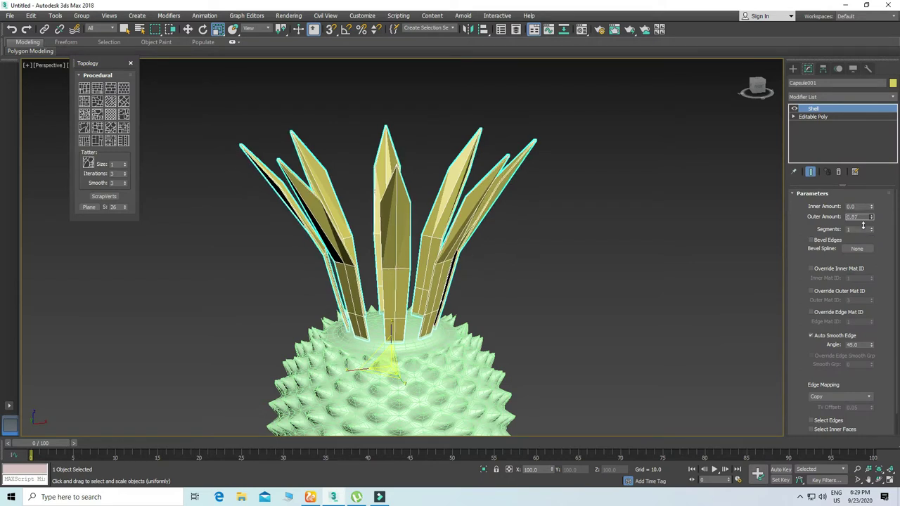
Add a TurboSmooth modifier to the leaves and keep it at 1 iteration
left_click(854, 97)
scroll(824, 328, "down", 5)
left_click(822, 323)
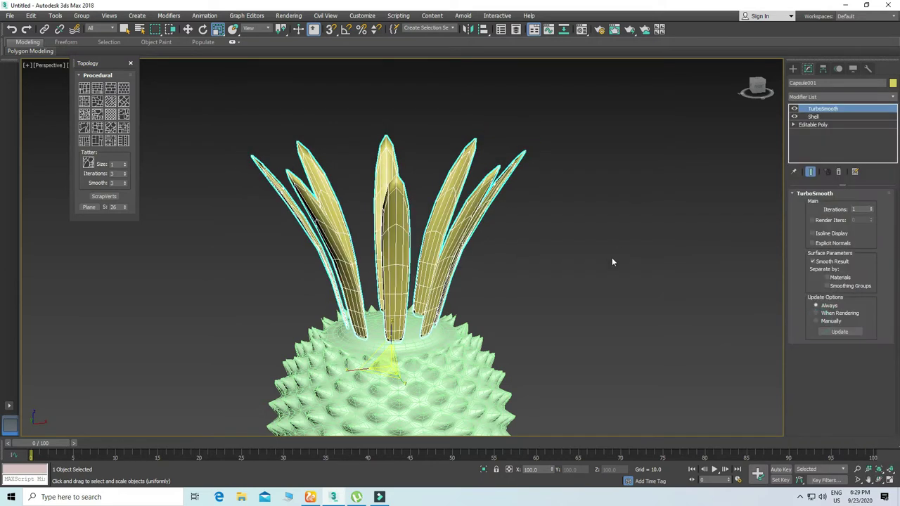
left_click(871, 208)
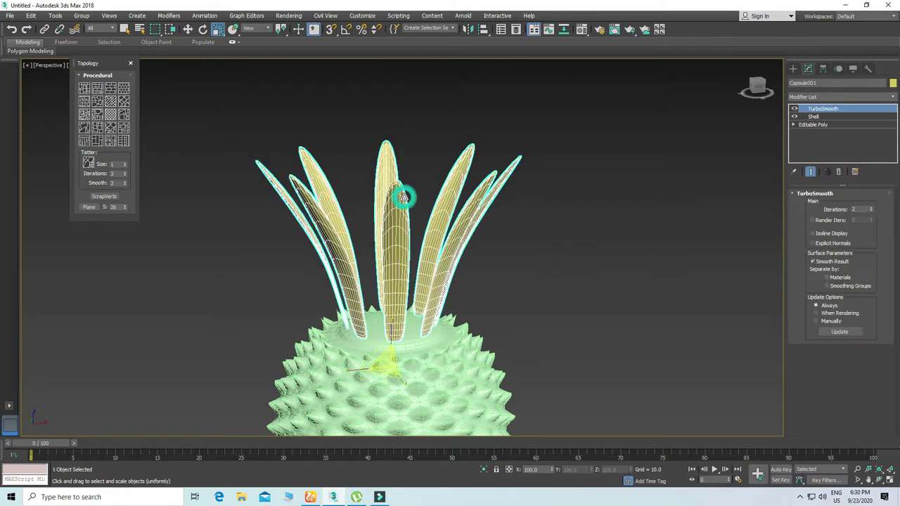
left_click(870, 211)
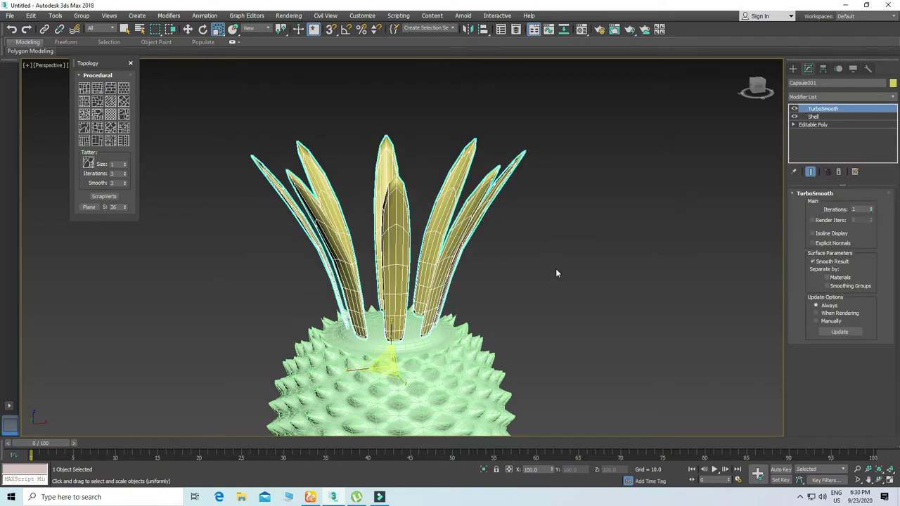
Connect the lengthwise edges of the leaf section just below the pointed tips with 1 segment and a slide of -93
left_click(793, 124)
left_click(810, 141)
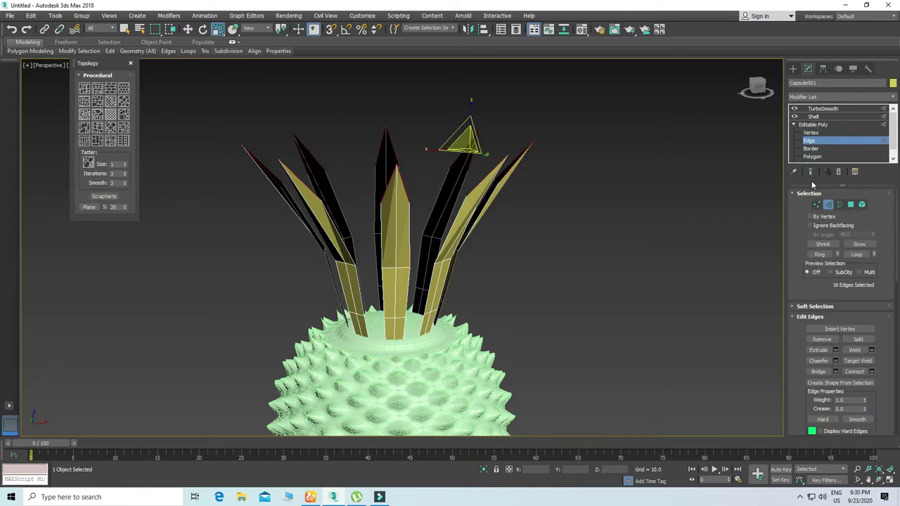
key("alt+w")
right_click(728, 177)
key("alt+w")
left_click_drag(306, 215, 557, 221)
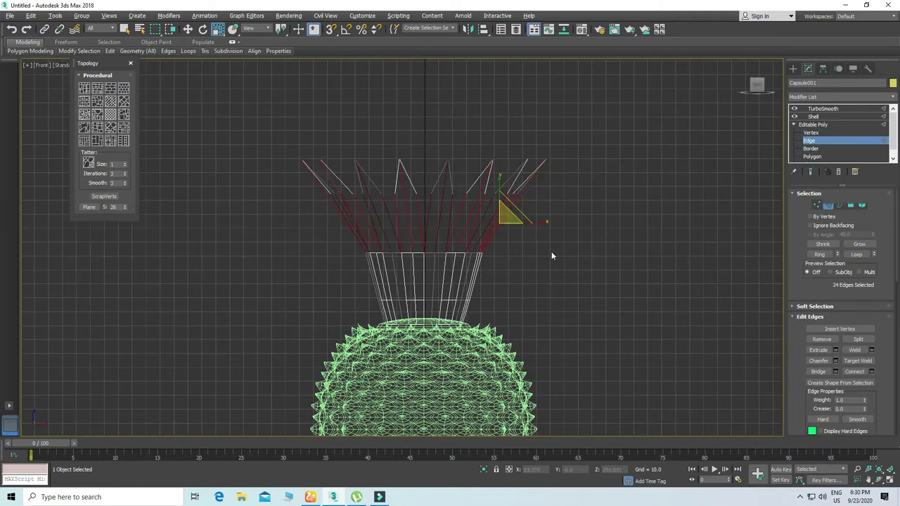
key("alt+w")
right_click(709, 280)
key("alt+w")
left_click(872, 371)
left_click_drag(527, 272, 556, 410)
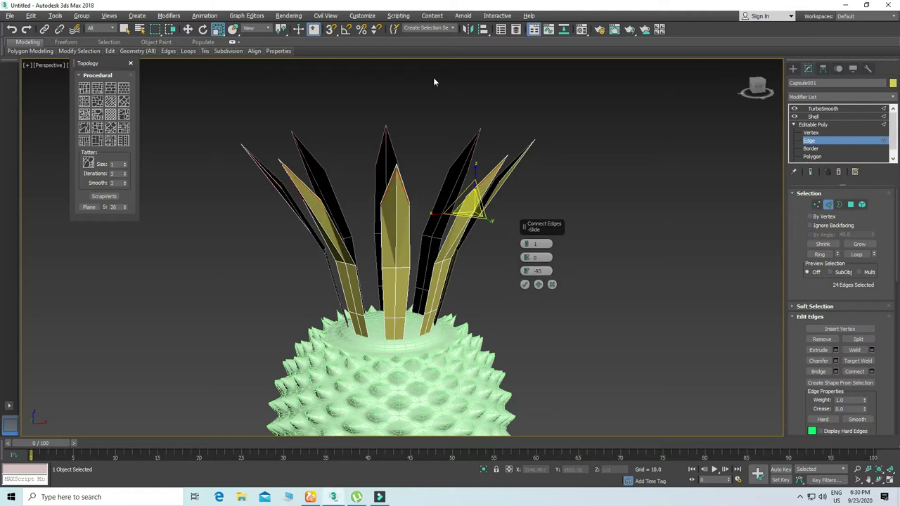
left_click(524, 285)
left_click(811, 173)
left_click(828, 205)
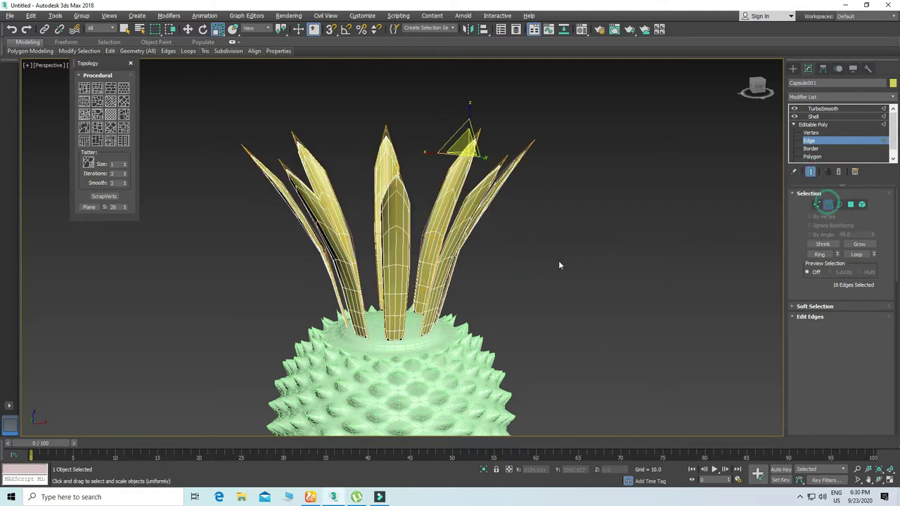
Center the crown's pivot on the object in the top view and rename the object leaf
left_click(579, 240)
scroll(426, 285, "down", 4)
left_click(415, 247)
key("alt+w")
scroll(285, 169, "down", 4)
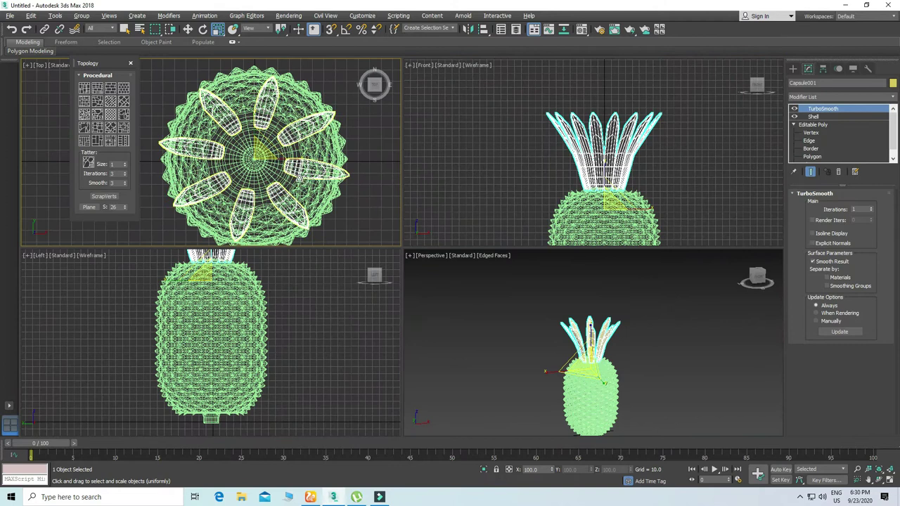
key("alt+w")
left_click(823, 69)
left_click(831, 134)
left_click(833, 182)
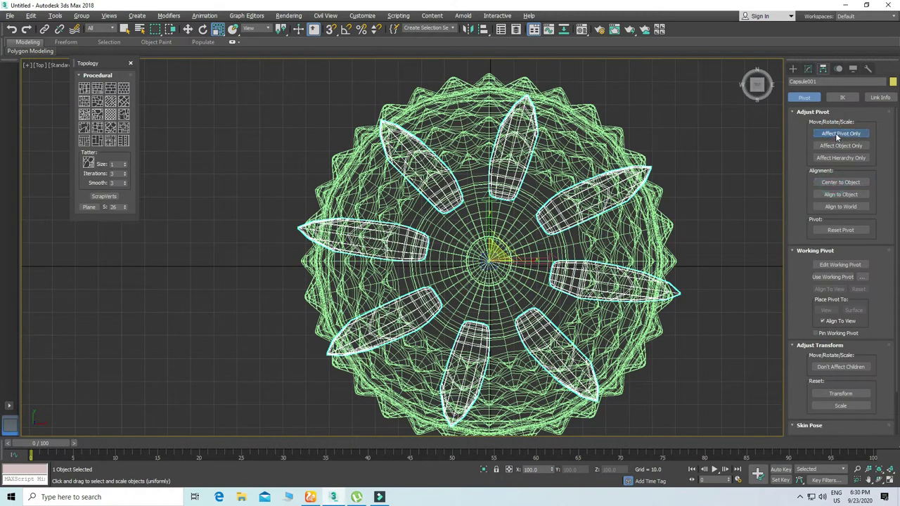
left_click(836, 134)
left_click(822, 83)
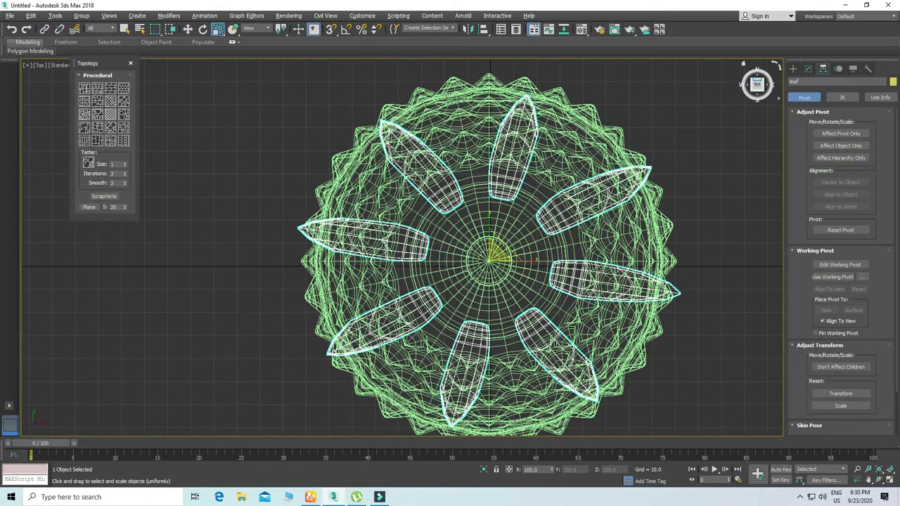
Clone the leaf ring in the top view, rotated about its center so the copied leaves fall between the original ones
scroll(359, 222, "down", 3)
key("e")
scroll(428, 237, "up", 3)
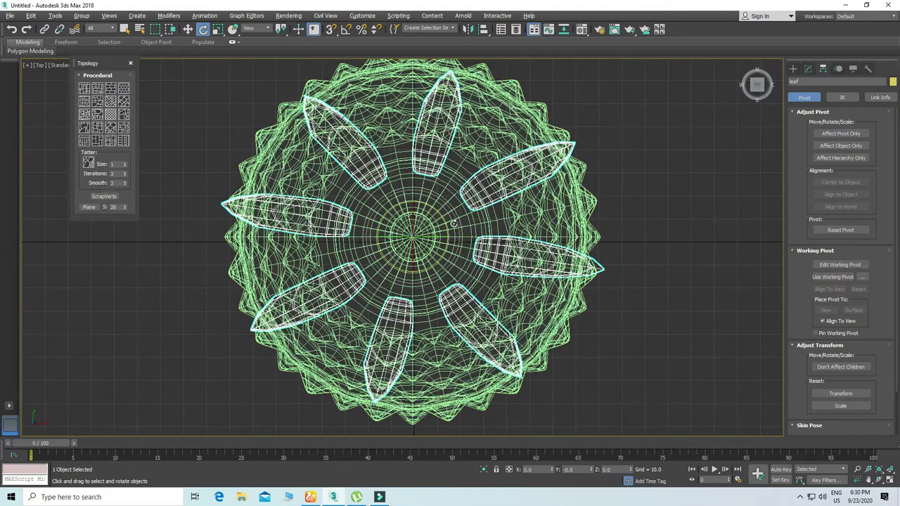
scroll(454, 232, "down", 2)
left_click_drag(377, 245, 380, 276, "shift")
left_click(455, 289)
Stretch the copied leaf ring vertically to about 114% in the perspective view and turn off the edged-faces display
key("alt+w")
left_click(472, 281)
key("alt+w")
left_click(417, 238)
key("r")
scroll(392, 246, "up", 4)
left_click_drag(406, 255, 405, 254)
left_click_drag(410, 224, 410, 213)
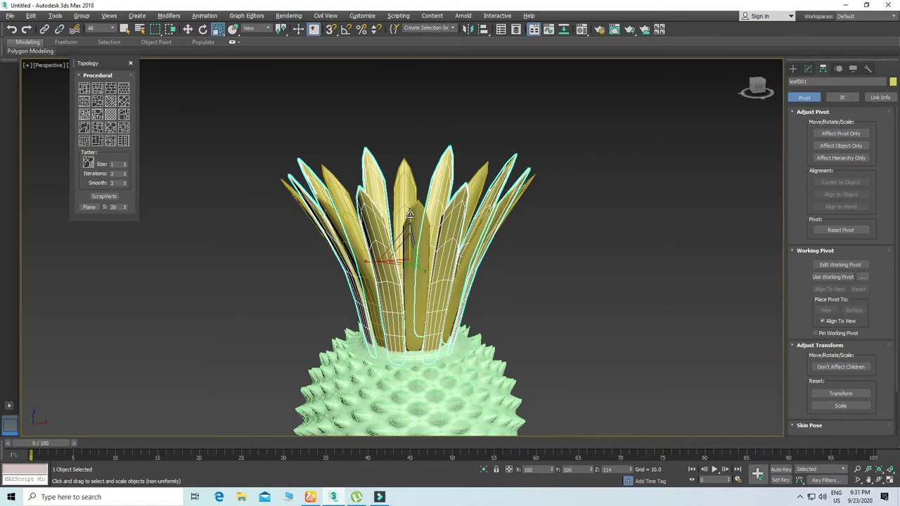
left_click(561, 298)
scroll(432, 237, "down", 4)
key("F4")
left_click(522, 284)
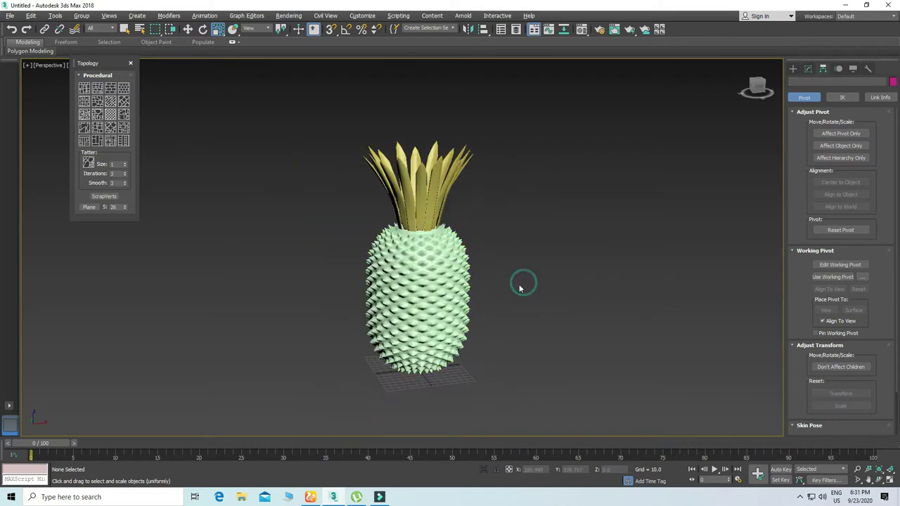
Assign the first sample material to the body and both leaf rings, leaving only the leaf rings selected
left_click_drag(556, 384, 557, 385)
key("m")
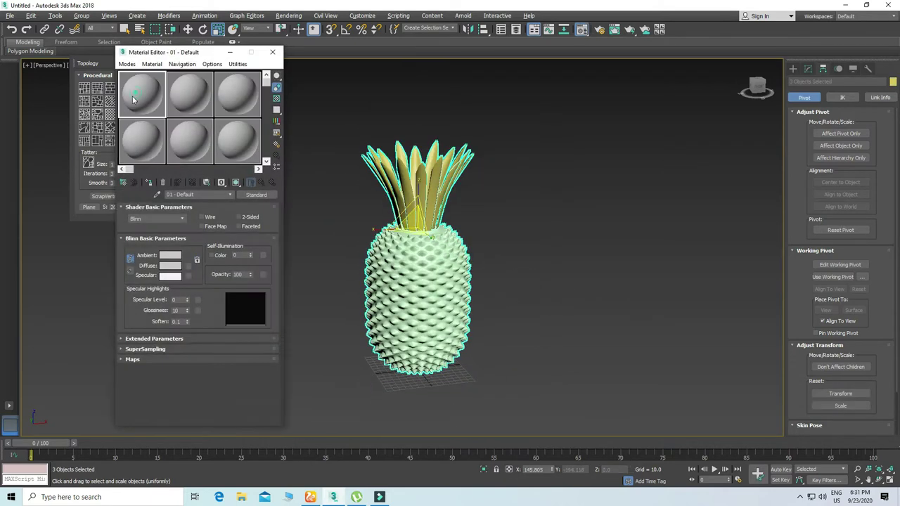
left_click(149, 183)
left_click(321, 126)
left_click_drag(322, 121, 470, 172)
left_click(149, 97)
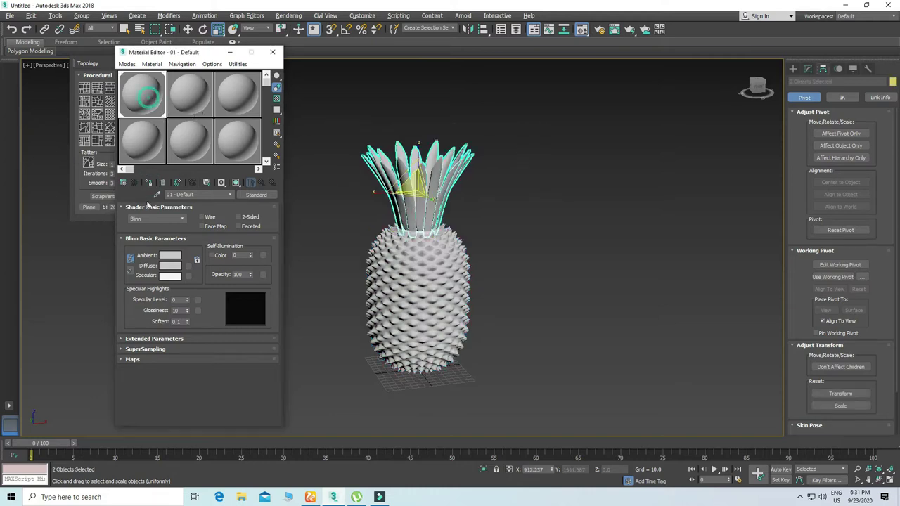
Set the first material's diffuse color to a green with hue 82, saturation 183 and value 100
left_click(175, 268)
left_click(305, 63)
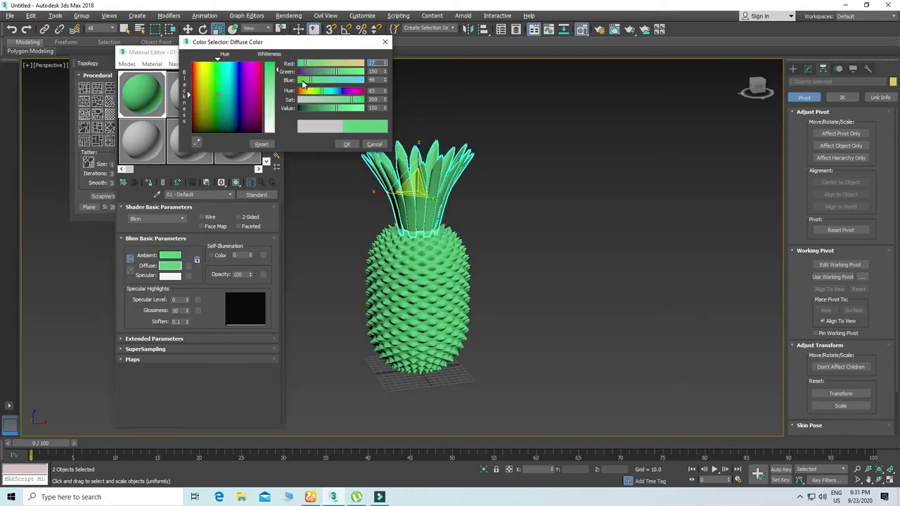
left_click(354, 72)
left_click(340, 72)
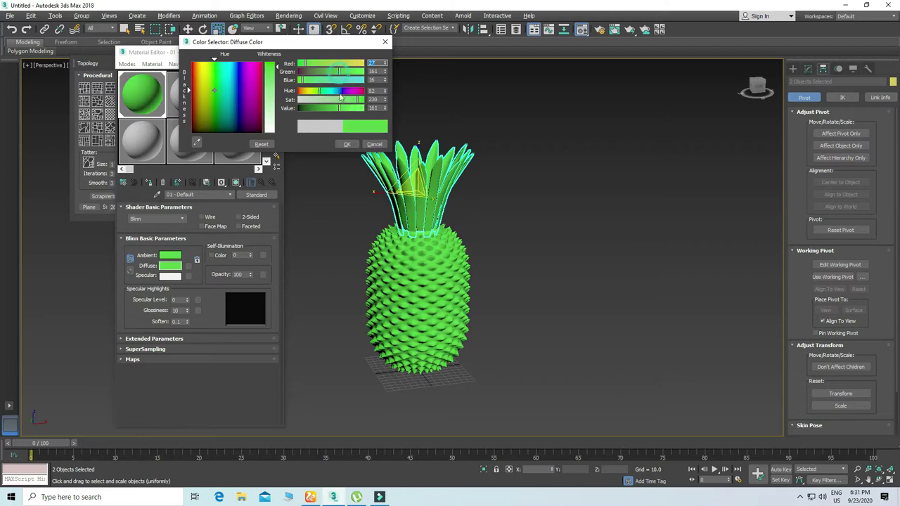
left_click(332, 100)
left_click(357, 100)
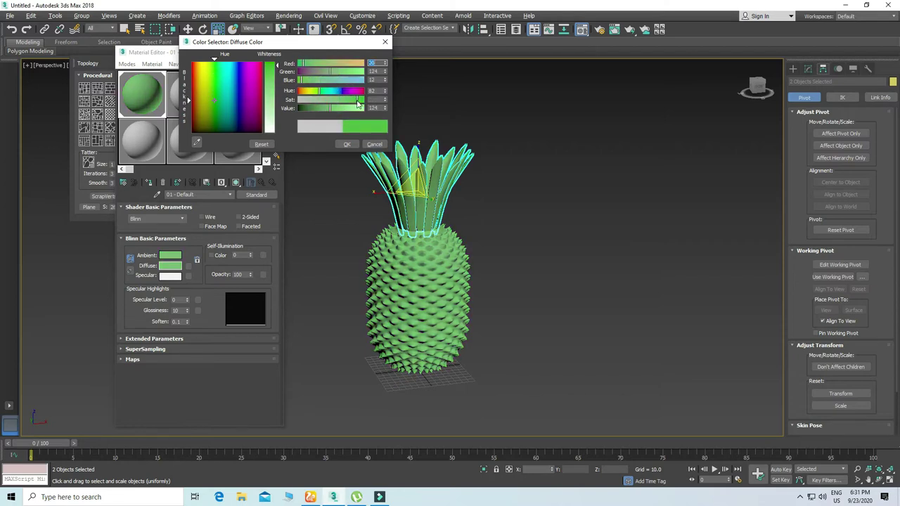
left_click(347, 107)
left_click_drag(340, 110, 321, 111)
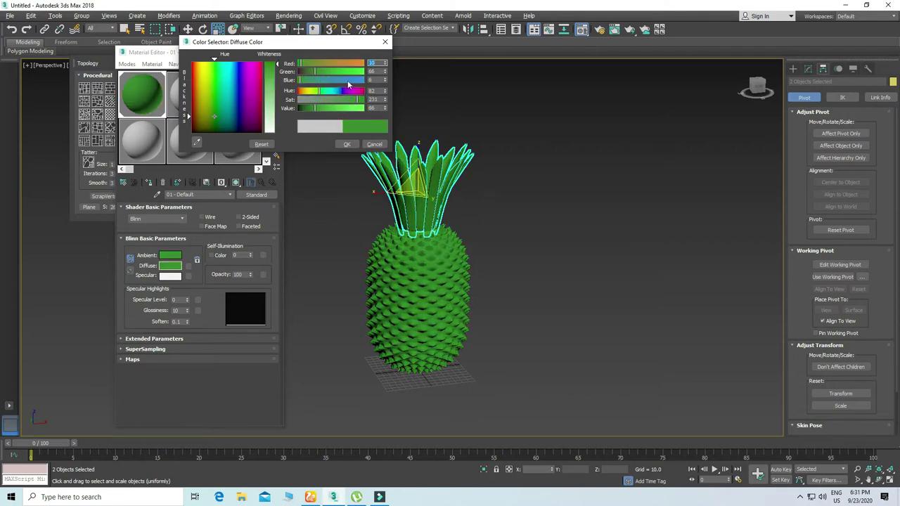
left_click(323, 110)
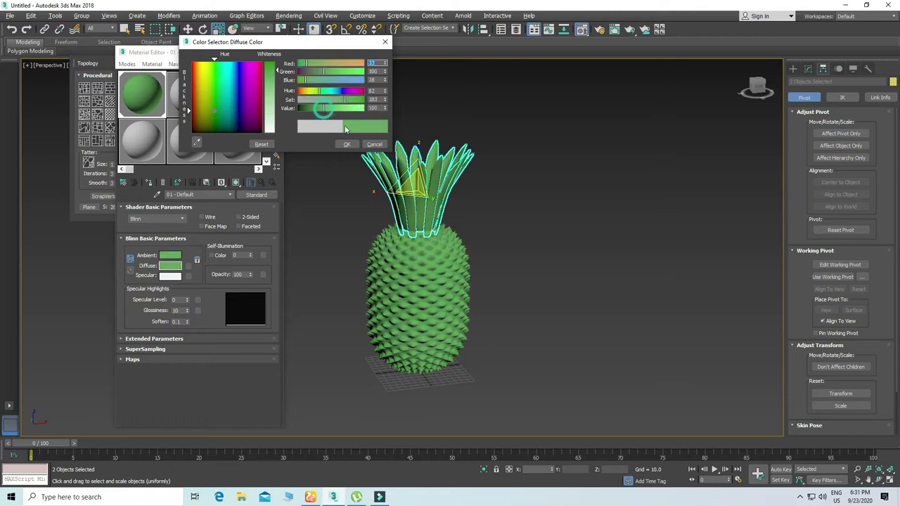
left_click(346, 144)
Assign the second sample material to the pineapple body with specular level 100 and glossiness 45
left_click(497, 259)
left_click(450, 298)
left_click(195, 88)
left_click(149, 182)
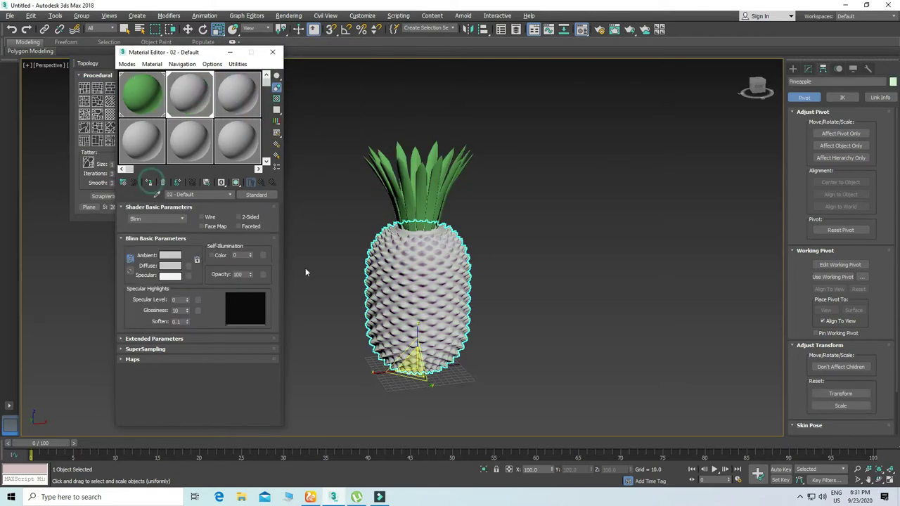
mouse_move(187, 300)
left_mouse_down()
mouse_move(190, 278)
mouse_move(187, 291)
left_mouse_up()
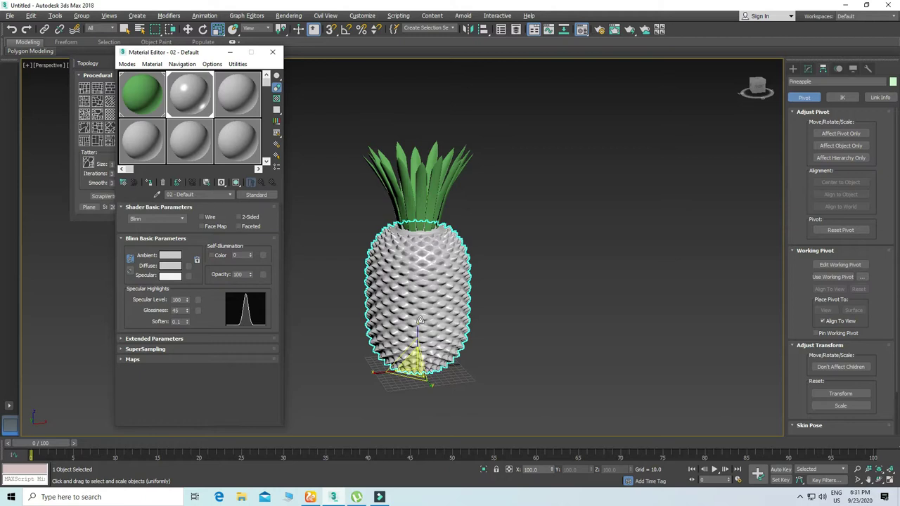
Set the green leaf material's specular level to 68 and glossiness to 34
left_click(507, 356)
left_click(142, 94)
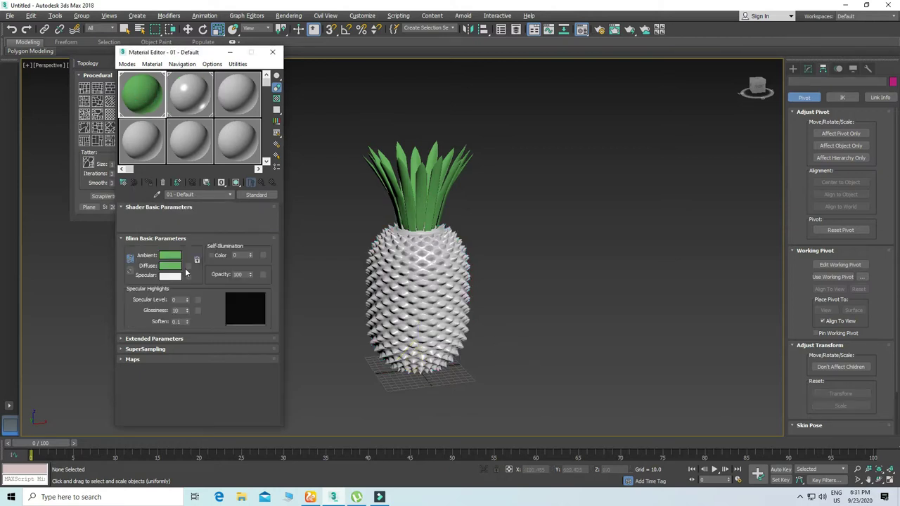
mouse_move(187, 301)
left_mouse_down()
mouse_move(187, 281)
mouse_move(189, 296)
left_mouse_up()
Add a Gradient map to the diffuse channel of the pineapple body's material
left_click(408, 278)
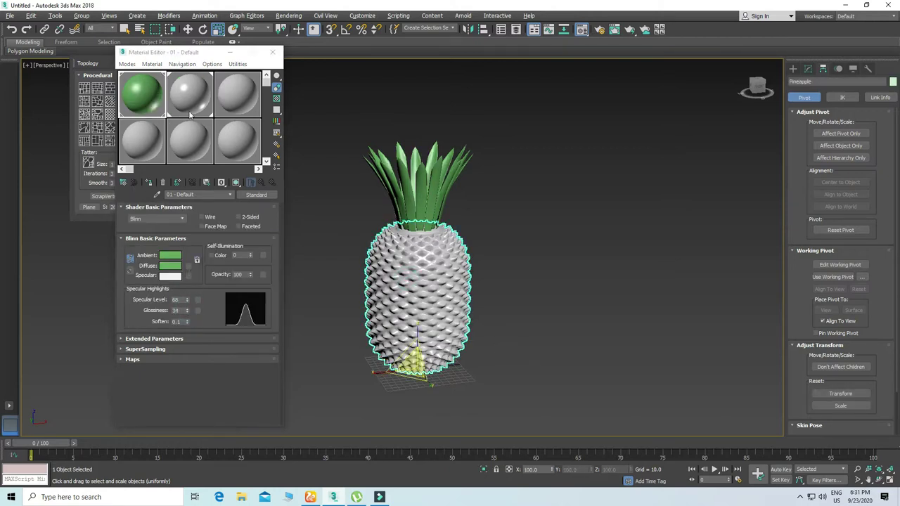
left_click(190, 113)
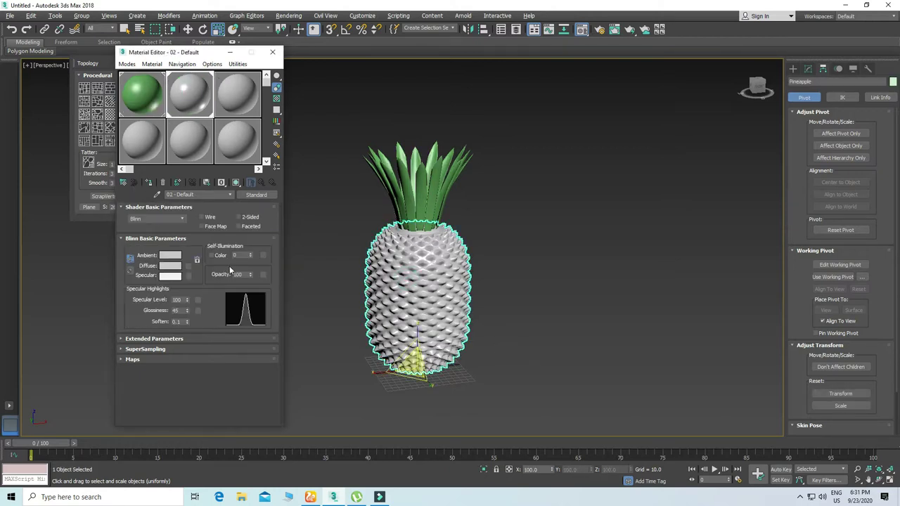
left_click(188, 267)
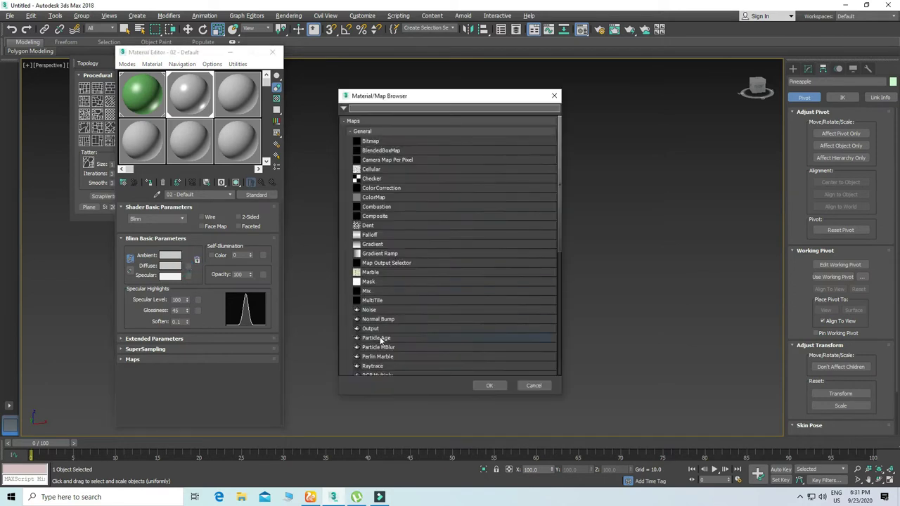
double_click(374, 245)
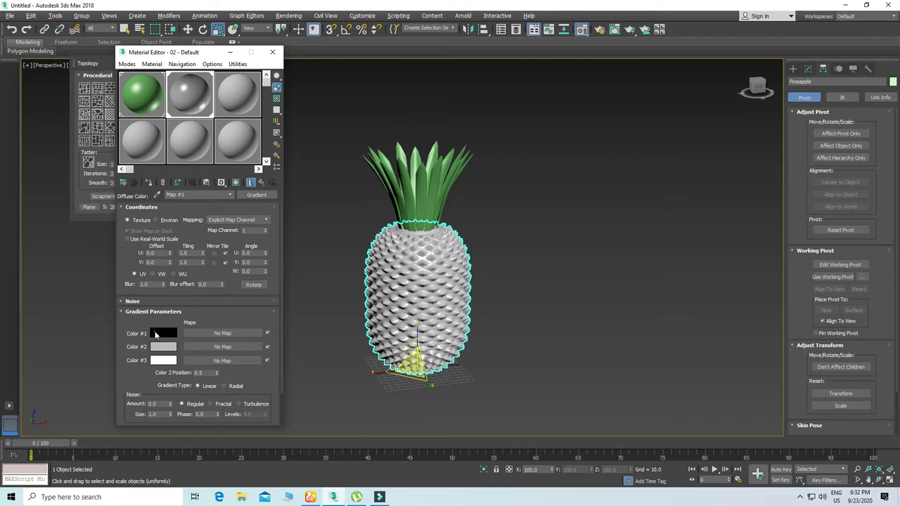
Copy the leaf material's green diffuse color into Color #3 of the body's gradient
left_click(156, 334)
left_click(355, 143)
left_click(136, 94)
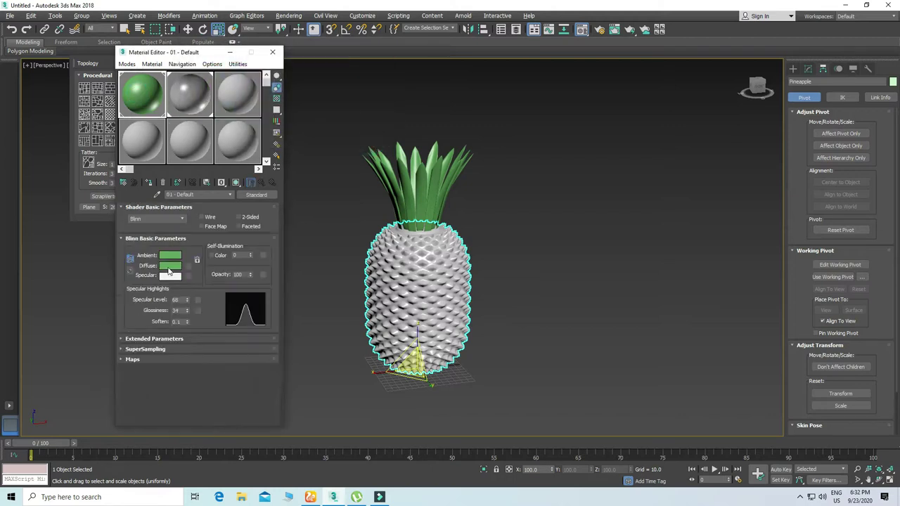
left_click(193, 276)
left_click(198, 106)
right_click(165, 362)
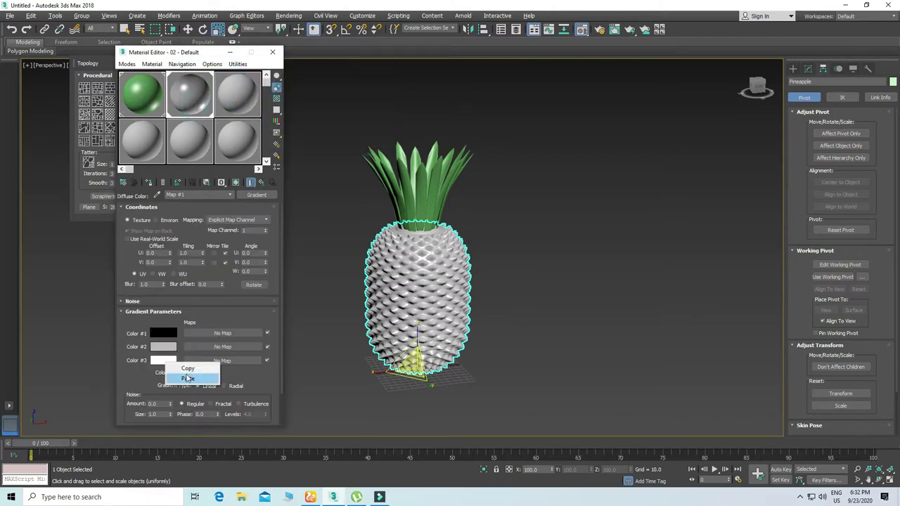
left_click(185, 378)
Set the gradient's Color #1 to orange and Color #2 to bright yellow
left_click(164, 333)
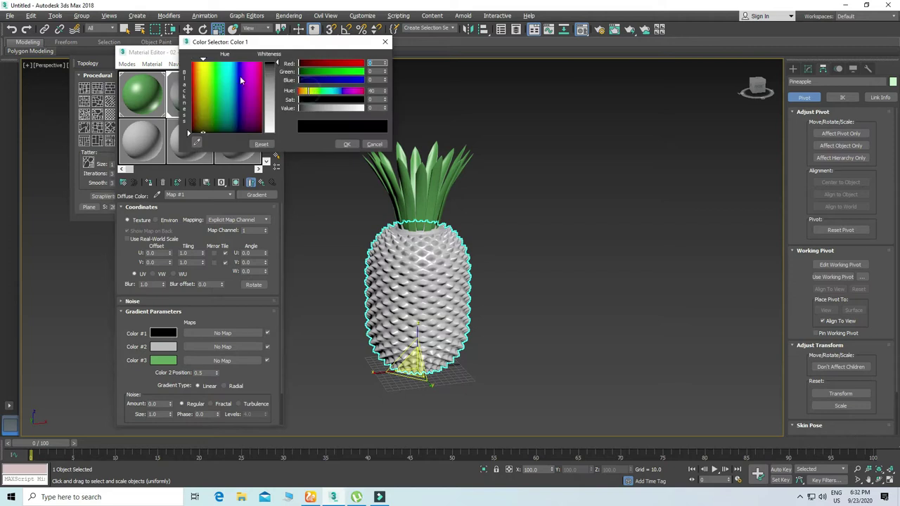
left_click(197, 62)
left_click(349, 145)
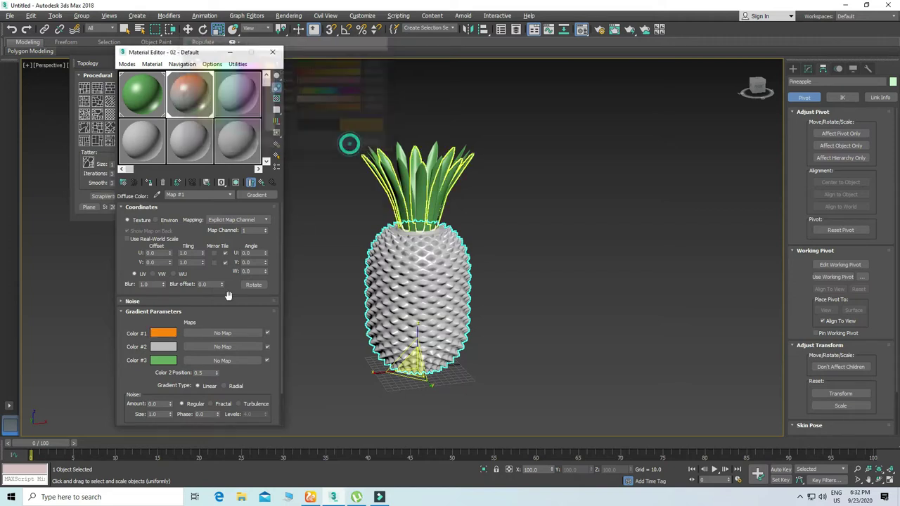
left_click(165, 349)
left_click(202, 64)
left_click(270, 64)
left_click(345, 144)
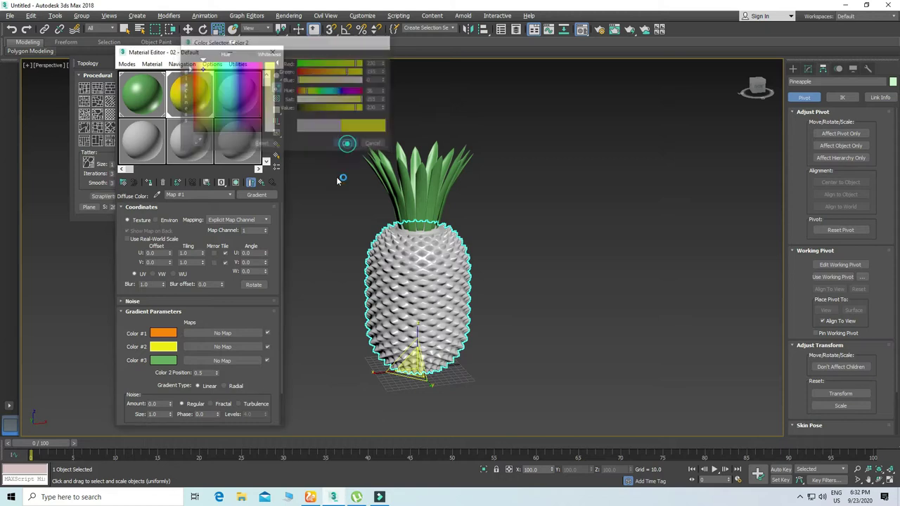
Show the gradient on the body in the viewport and add a UVW Map modifier with cylindrical mapping
left_click(238, 183)
left_click(808, 70)
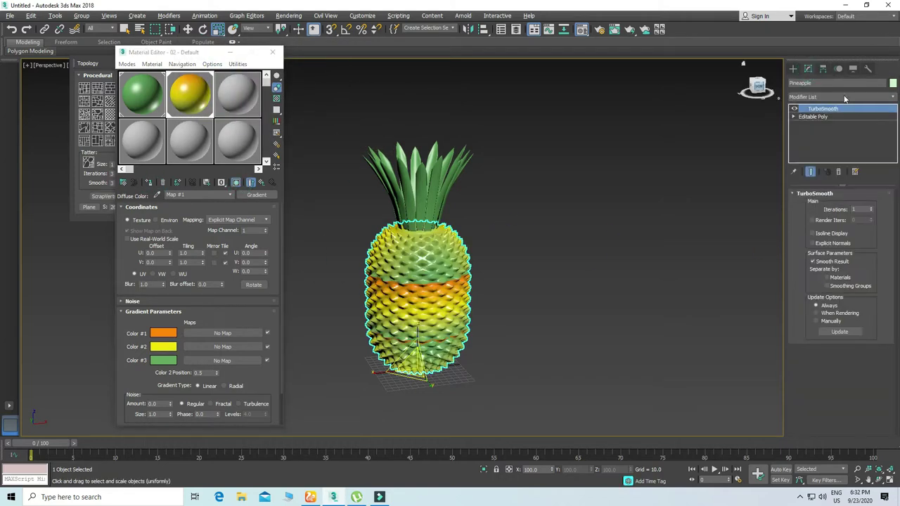
left_click(845, 97)
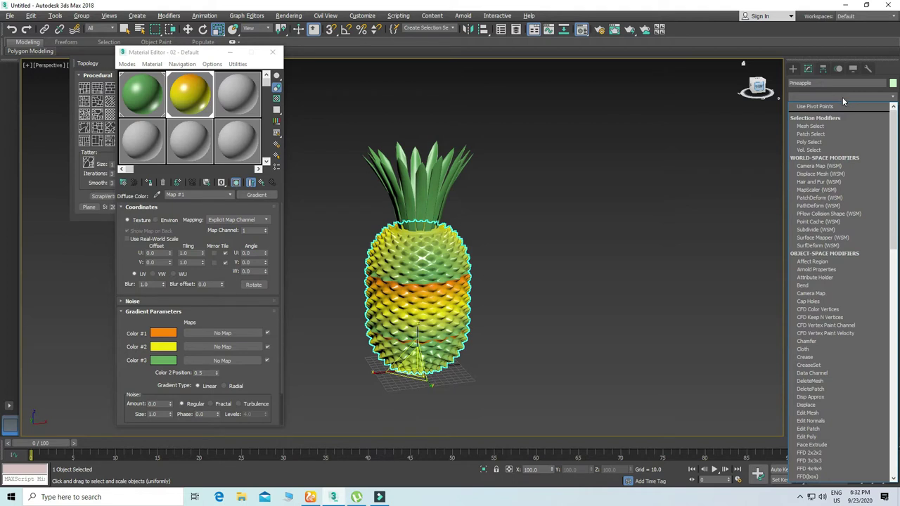
key("u")
left_click(822, 400)
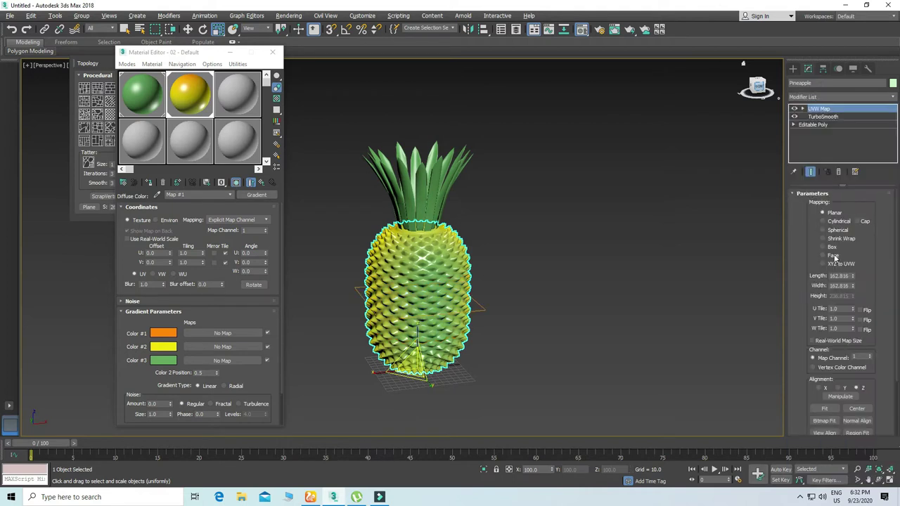
left_click(830, 222)
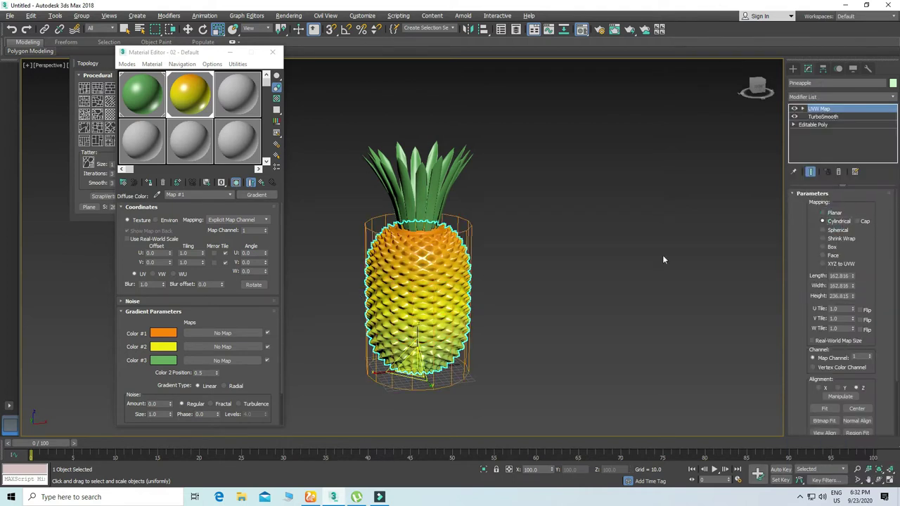
Deselect the body, show all four viewports and close the Material Editor
left_click(534, 377)
key("alt+w")
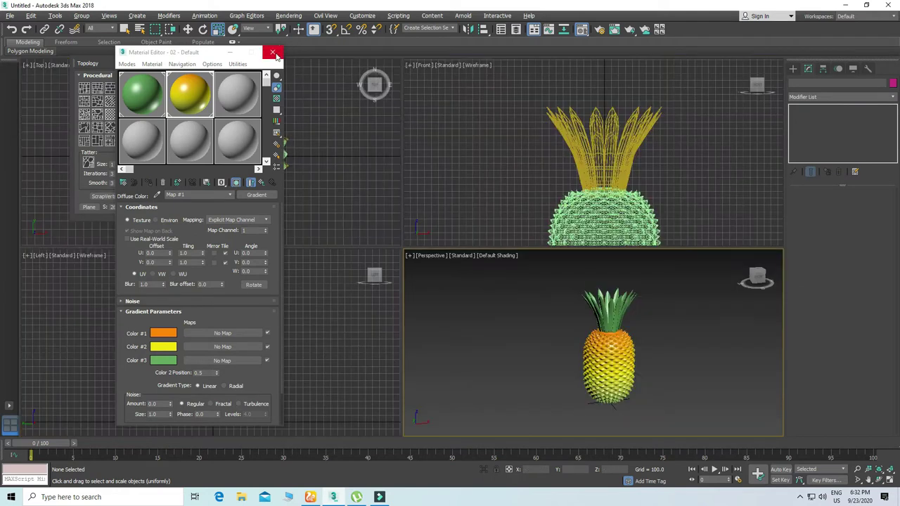
left_click(275, 56)
Select the taller leaf ring and open the vertex level of its Editable Poly
left_click(493, 172)
left_click(628, 166)
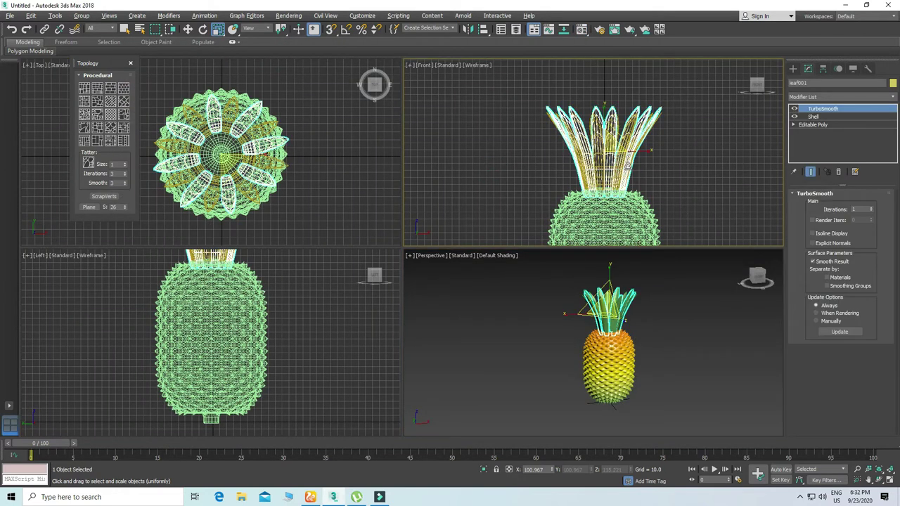
left_click(794, 125)
left_click(810, 132)
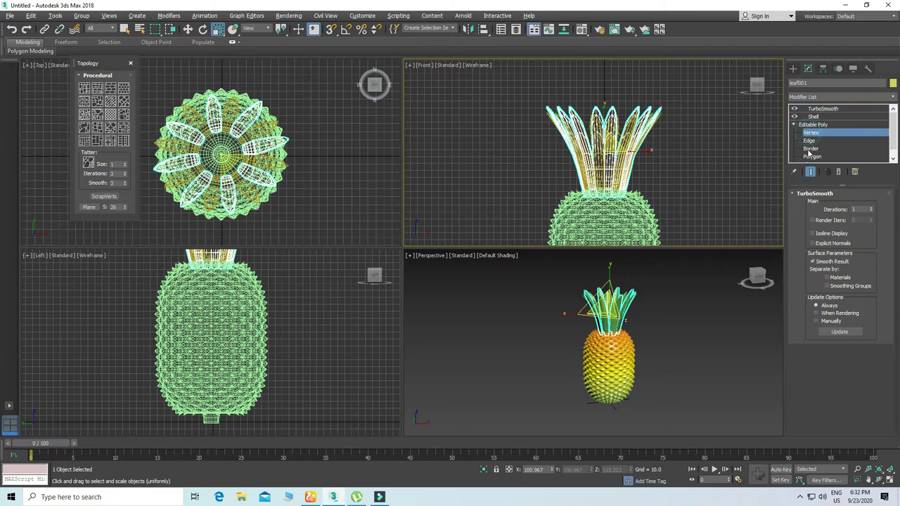
left_click(810, 171)
Raise the taller ring's upper vertices in the front view, scale them outward and leave vertex editing
left_click_drag(658, 156, 664, 161)
left_click_drag(509, 82, 699, 156)
key("w")
mouse_move(603, 100)
left_mouse_down()
mouse_move(603, 77)
mouse_move(612, 92)
left_mouse_up()
key("r")
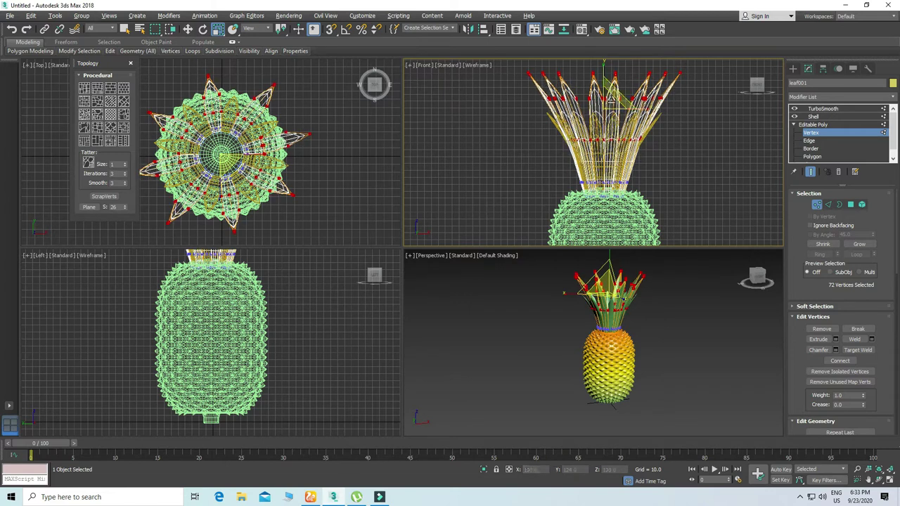
left_click(640, 343)
left_click(815, 205)
left_click(647, 373)
middle_click_drag(637, 375, 582, 368)
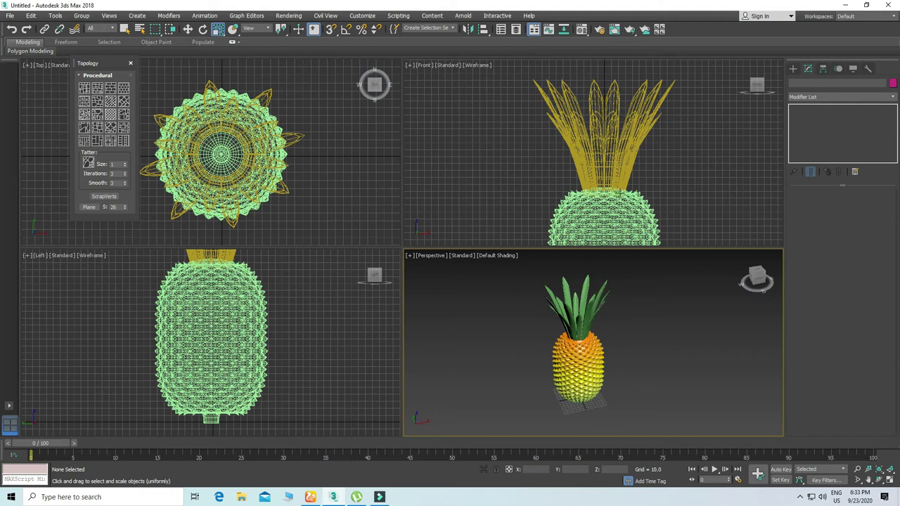
Clone the original leaf ring in the top view, rotated about its center to make a third ring
left_click(590, 326)
scroll(301, 209, "up", 3)
key("alt+w")
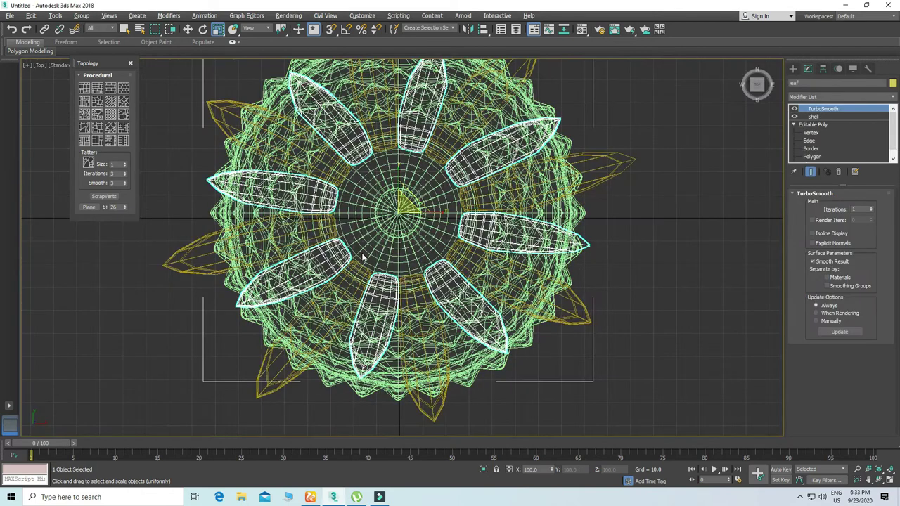
key("e")
mouse_move(428, 187)
left_mouse_down("shift")
mouse_move(447, 198)
mouse_move(441, 190)
mouse_move(406, 213)
mouse_move(407, 225)
left_mouse_up("shift")
left_click(454, 288)
Scale the third leaf ring down in the perspective view so its leaves are shorter than the others
key("r")
key("alt+w")
right_click(589, 289)
key("alt+w")
middle_click_drag(476, 303, 470, 355, "alt")
scroll(464, 344, "up", 3)
mouse_move(380, 191)
left_mouse_down()
mouse_move(380, 221)
mouse_move(380, 196)
left_mouse_up()
scroll(380, 195, "up", 4)
left_click(488, 288)
left_click(595, 280)
scroll(421, 279, "down", 5)
middle_click_drag(421, 279, 419, 257, "alt")
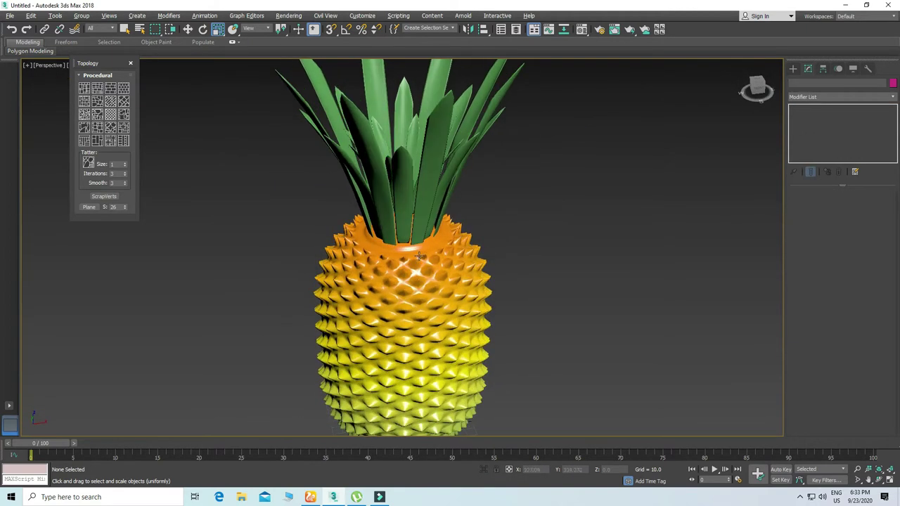
Move the tall leaf ring down toward the pineapple body in the front view and deselect it
key("alt+w")
left_click(616, 155)
scroll(617, 156, "up", 2)
key("w")
left_click_drag(599, 117, 599, 142)
left_click(679, 184)
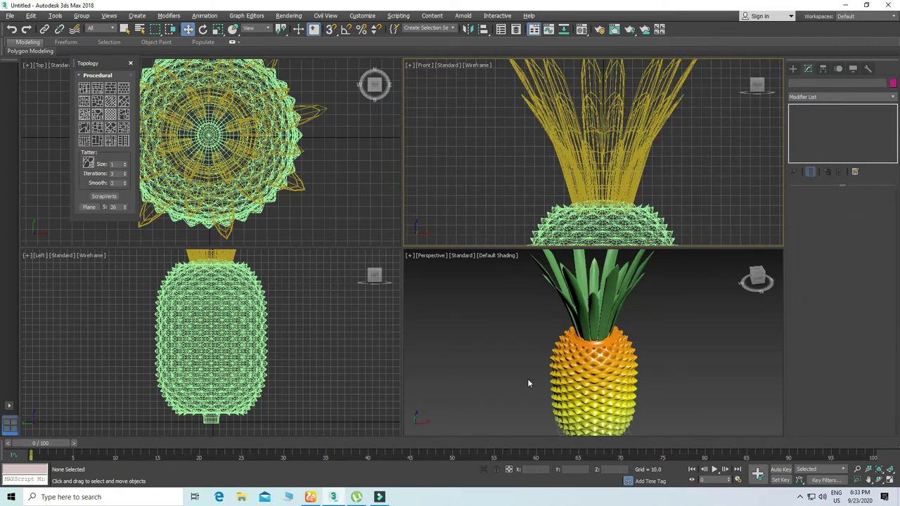
scroll(528, 380, "down", 5)
scroll(528, 380, "up", 2)
left_click(54, 92)
key("alt+w")
key("alt+w")
left_click(622, 384)
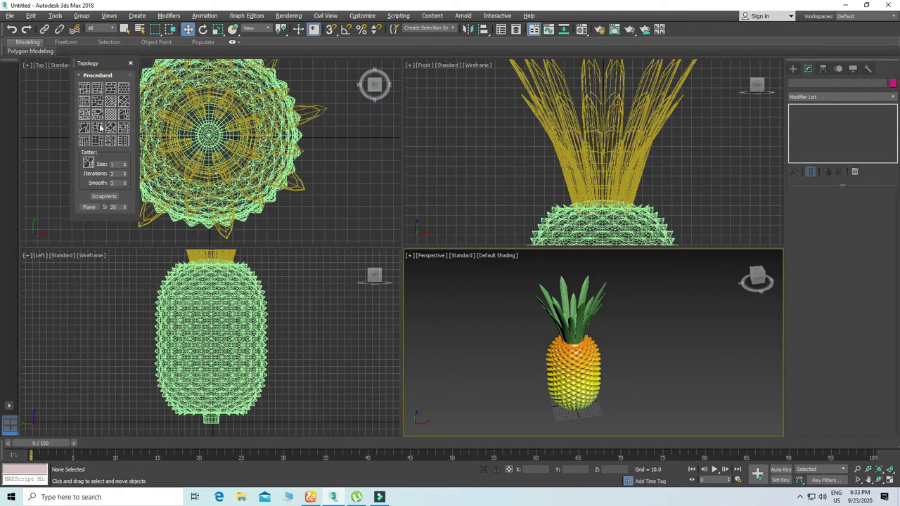
left_click(892, 470)
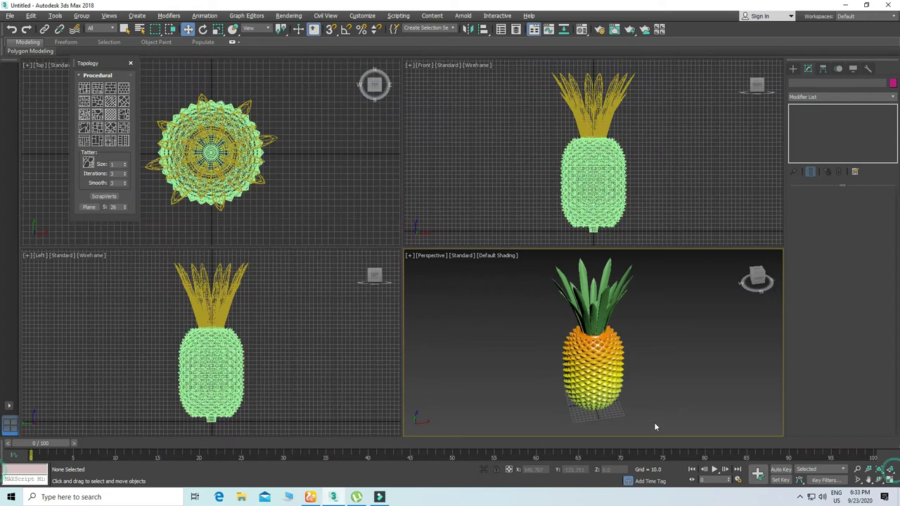
left_click(605, 394)
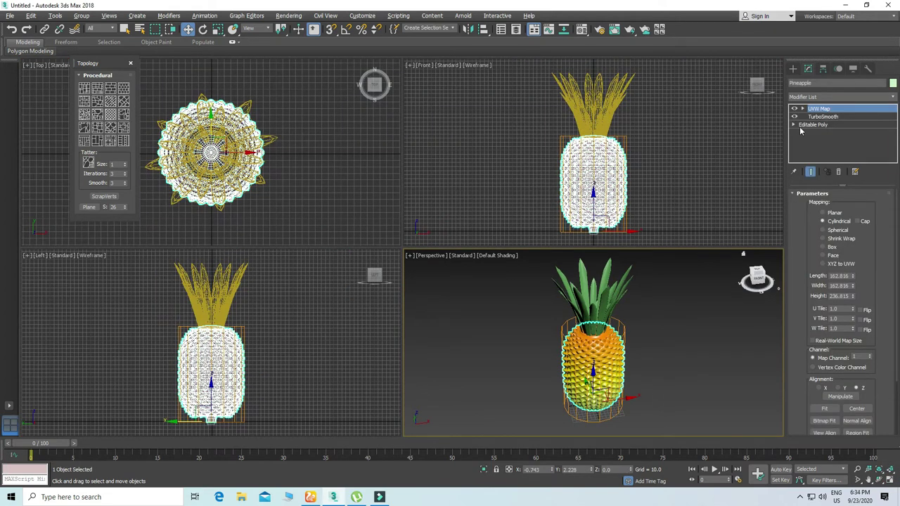
left_click(823, 117)
left_click(650, 341)
Select the polygons of the stem and the recessed base underneath the pineapple body, growing the selection out to the spikes
key("alt+w")
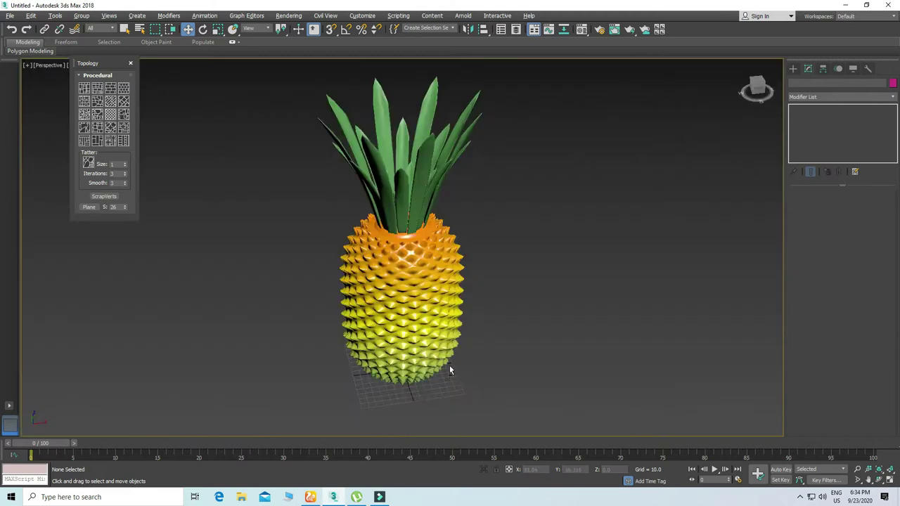
middle_click_drag(465, 334, 467, 309, "alt")
scroll(419, 348, "up", 3)
middle_click_drag(420, 352, 450, 317)
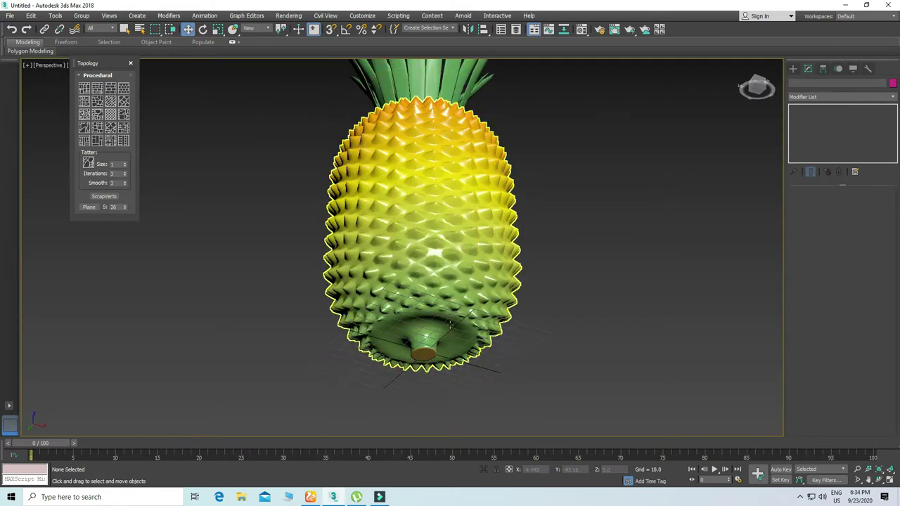
left_click(452, 327)
left_click(794, 124)
left_click(812, 157)
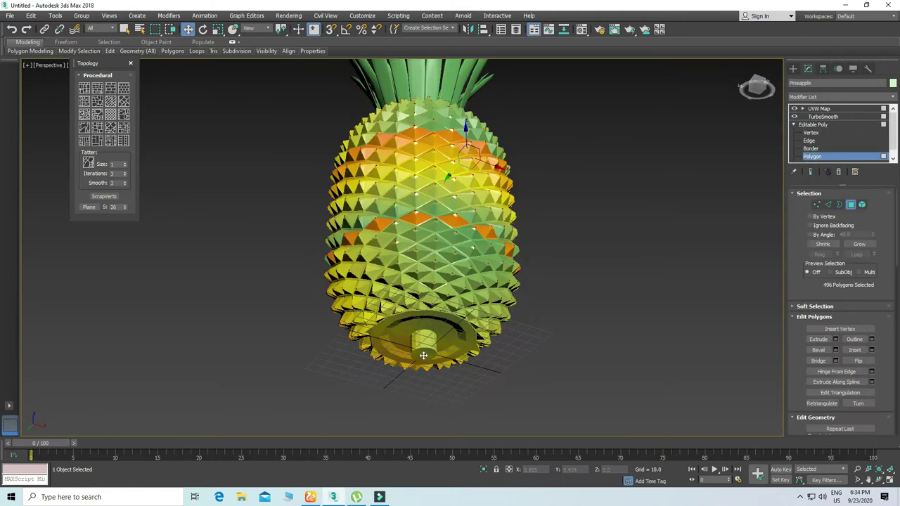
left_click(862, 247)
left_click(862, 247)
left_click(862, 247)
left_click(863, 247)
left_click(862, 247)
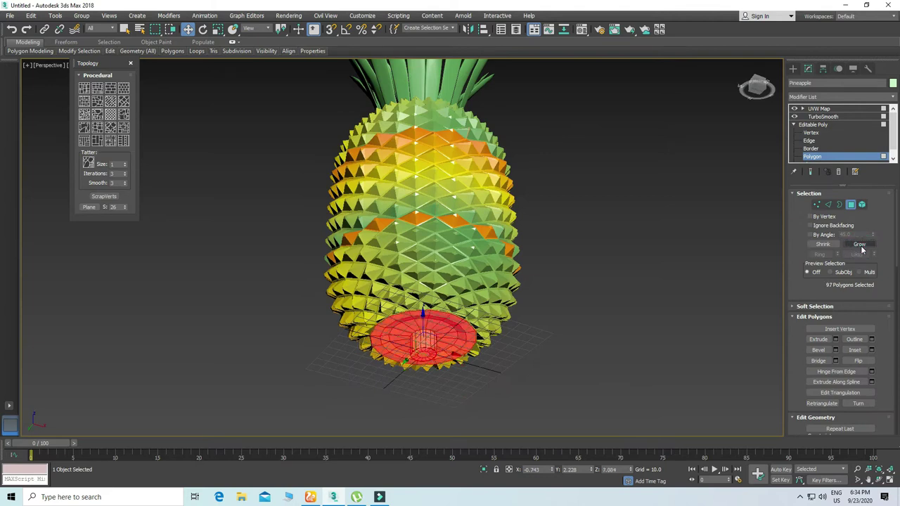
Assign the green material to the selected base and stem polygons, leave polygon editing and deselect the body
middle_click_drag(500, 254, 483, 247, "alt")
scroll(485, 324, "down", 5)
left_click(810, 171)
key("m")
left_click(143, 97)
left_click(148, 182)
left_click(273, 52)
left_click(585, 348)
middle_click_drag(556, 362, 570, 394, "alt")
left_click(851, 205)
left_click(574, 260)
Swap Color #1 and Color #2 in the body material's gradient and shift Color #1 to a warmer golden yellow
middle_click_drag(475, 360, 438, 293)
key("m")
left_click(186, 98)
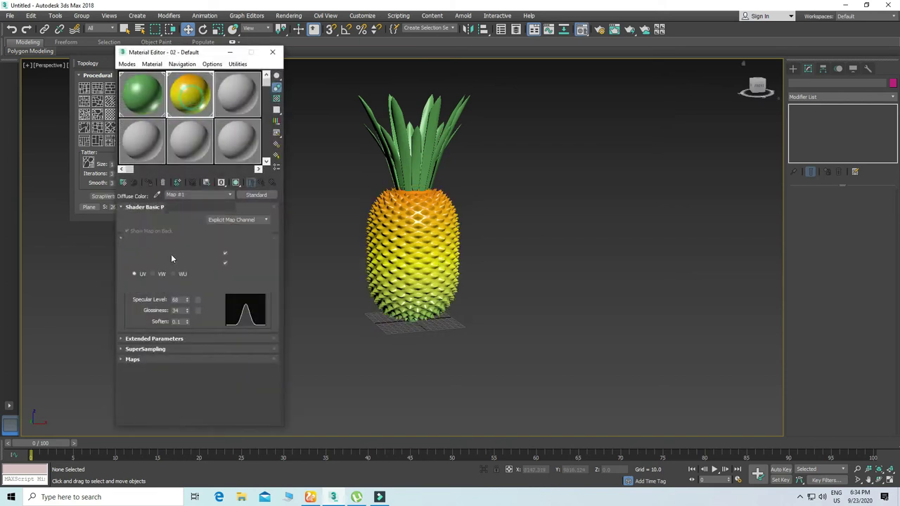
left_click_drag(164, 356, 163, 347)
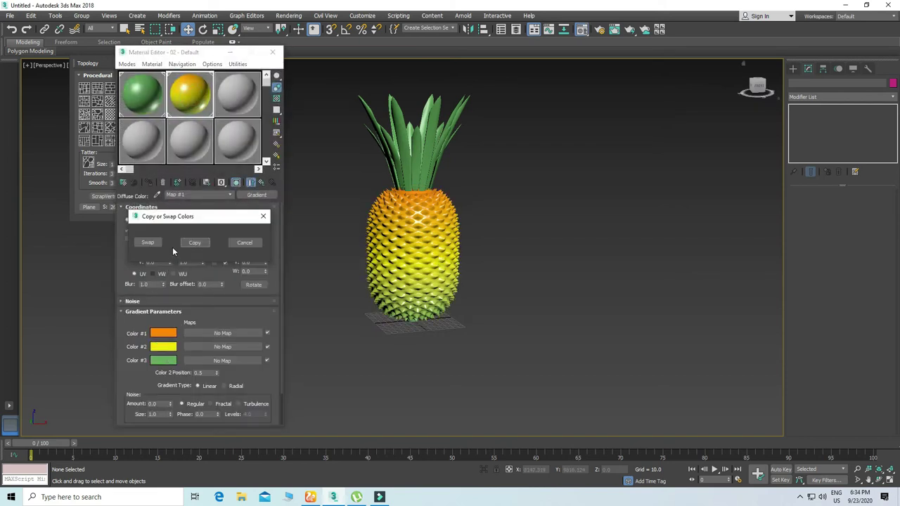
left_click(148, 241)
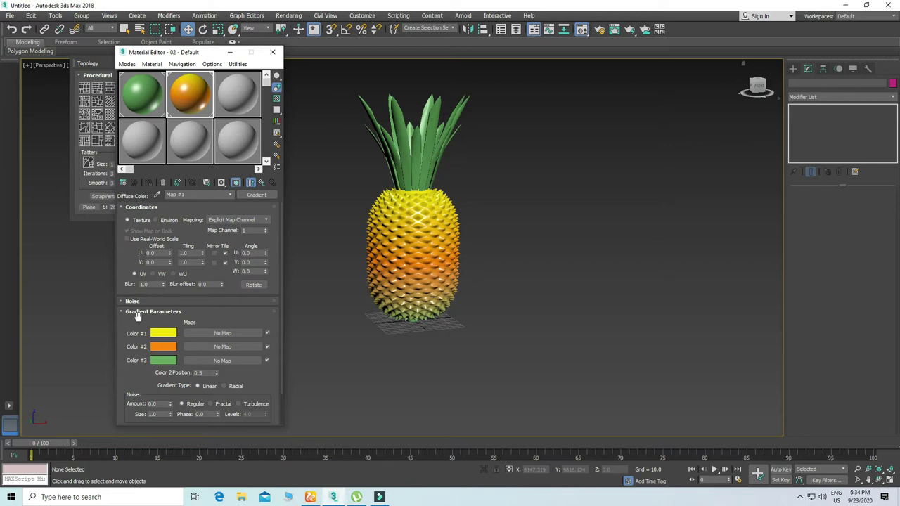
left_click(163, 335)
left_click(341, 72)
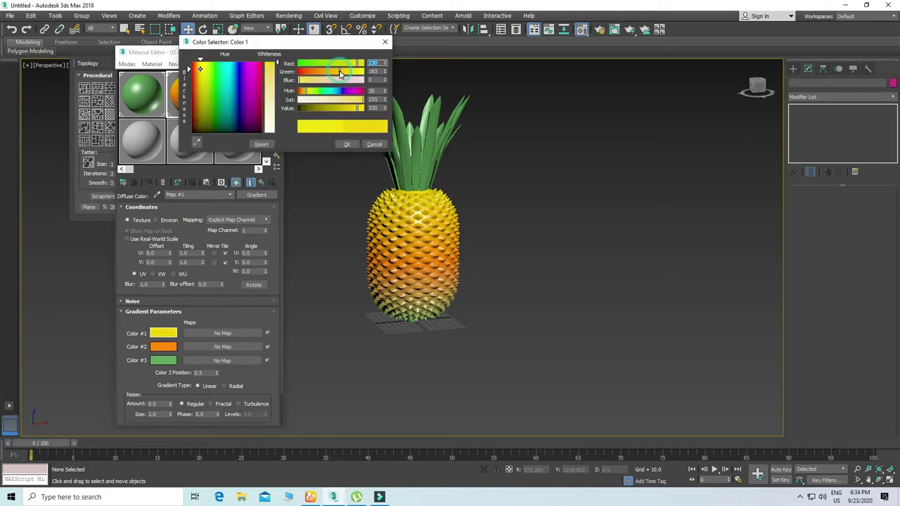
left_click(347, 144)
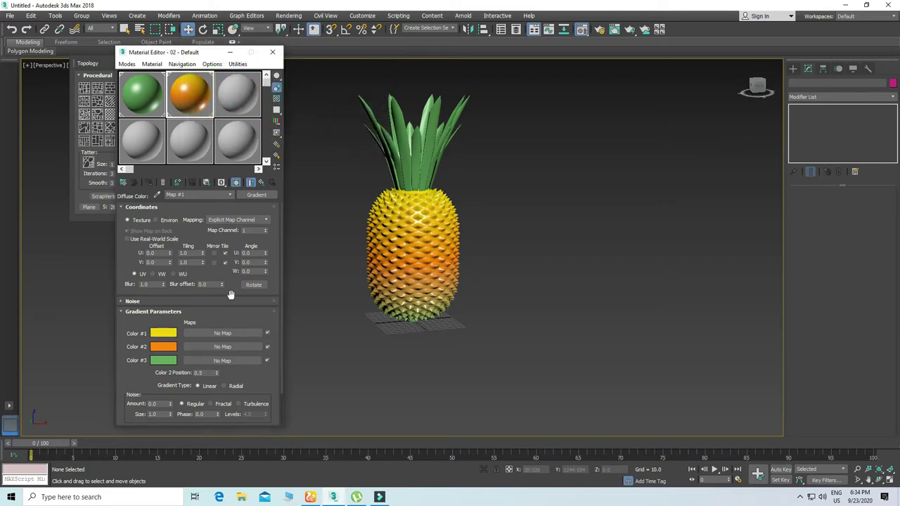
Raise the body material's self-illumination slightly, review its gradient settings and close the material editor
left_click(260, 183)
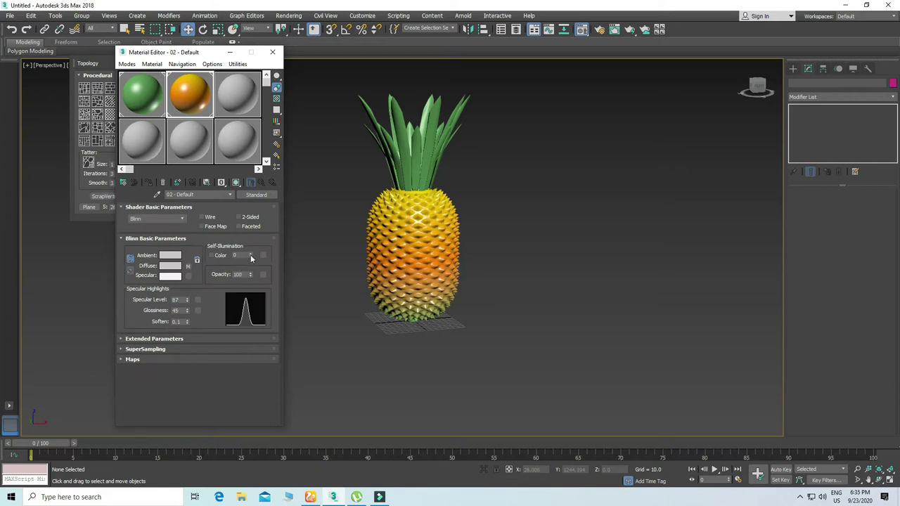
left_click_drag(251, 256, 251, 251)
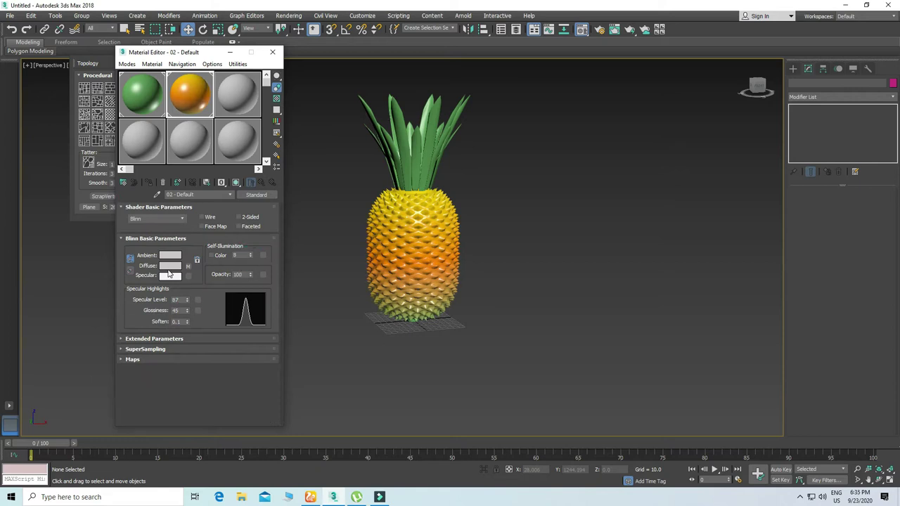
left_click(188, 266)
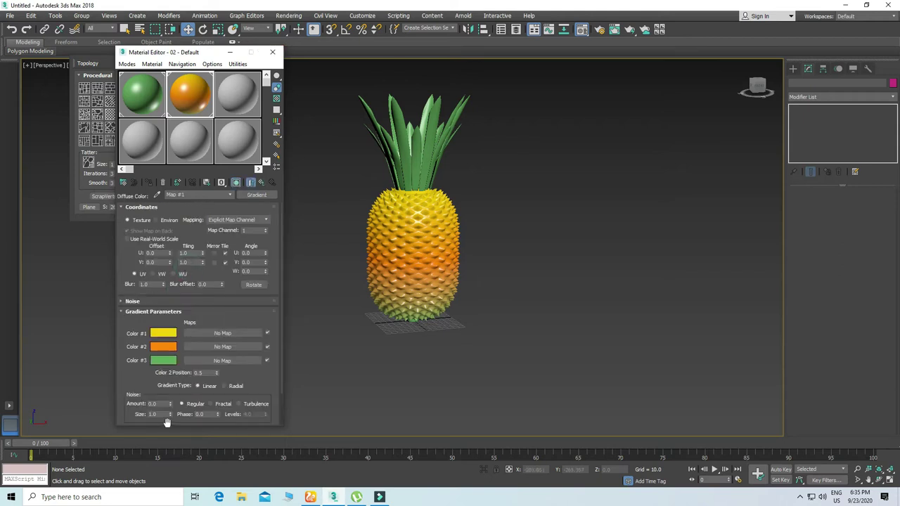
scroll(162, 366, "down", 1)
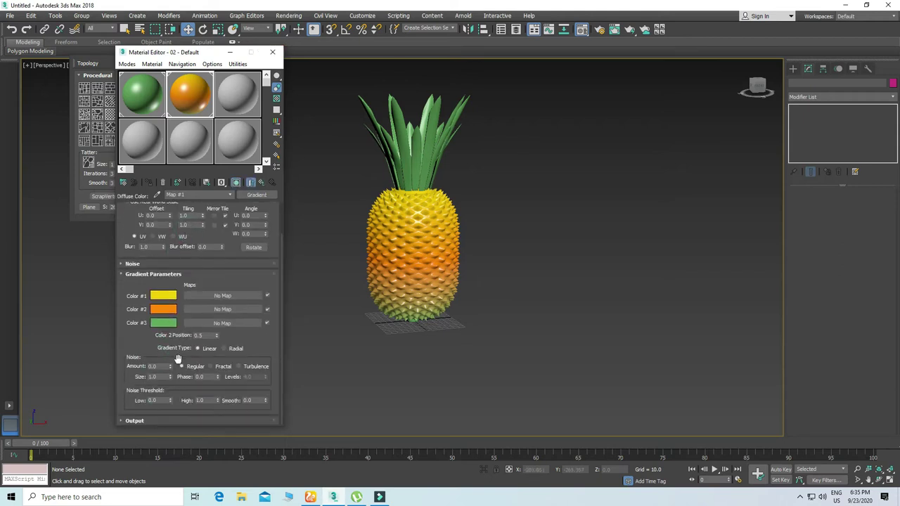
left_click(275, 56)
left_click(434, 262)
left_click(507, 281)
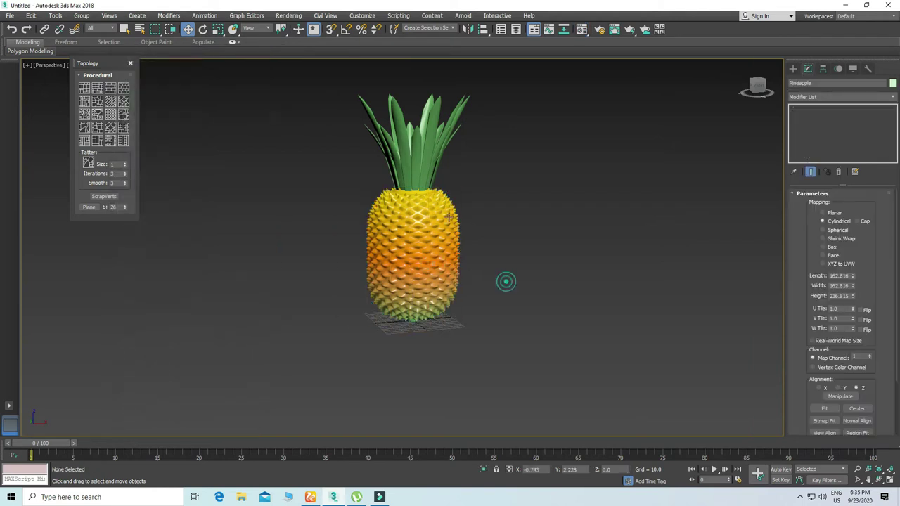
Move an edge across one leaf of the tall leaf ring to adjust that leaf's shape
left_click(398, 111)
left_click(838, 142)
scroll(422, 172, "up", 4)
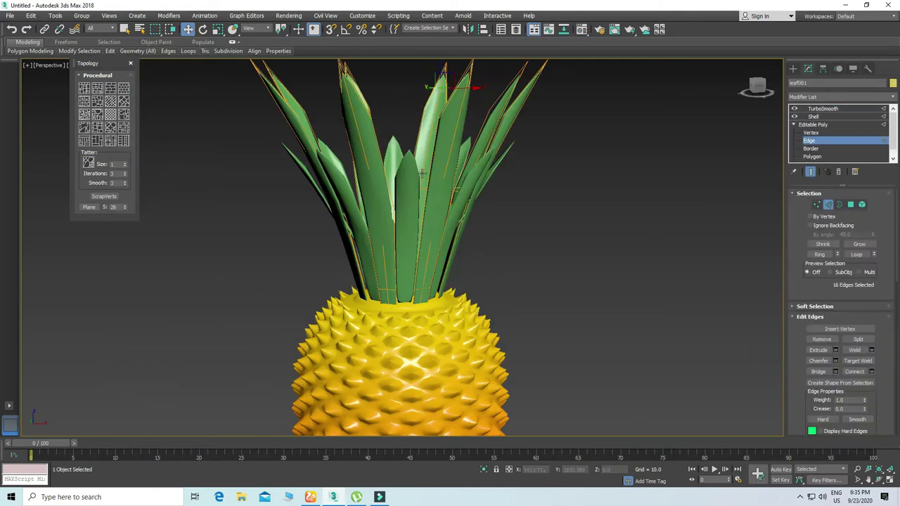
middle_click_drag(438, 160, 342, 265, "alt")
double_click(361, 183)
middle_click_drag(361, 183, 359, 116, "alt")
left_click_drag(363, 161, 388, 162)
middle_click_drag(389, 162, 355, 261, "alt")
middle_click_drag(366, 226, 361, 195, "alt")
Try moving the leaf edge further, undo that move and leave edge editing on the tall ring
left_click_drag(356, 231, 410, 217)
middle_click_drag(410, 217, 416, 259, "alt")
key("ctrl+z")
key("alt+w")
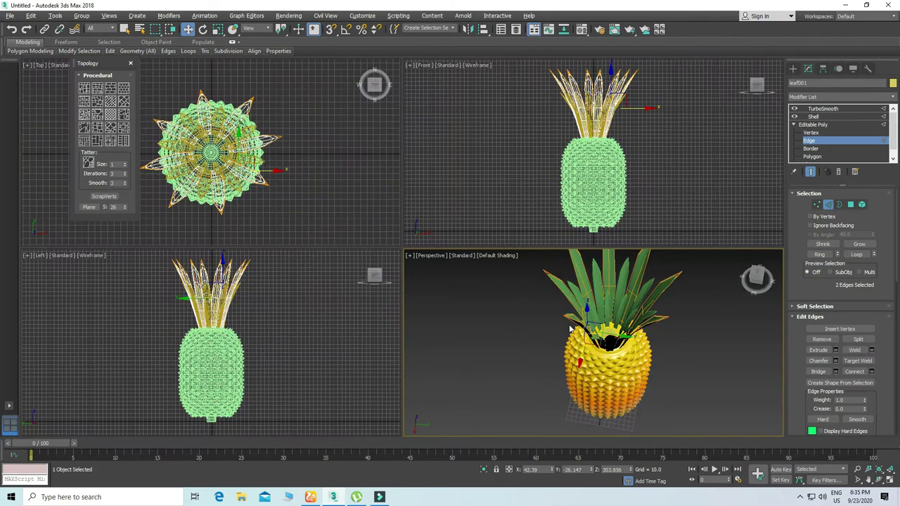
key("alt+w")
middle_click_drag(488, 294, 526, 252, "alt")
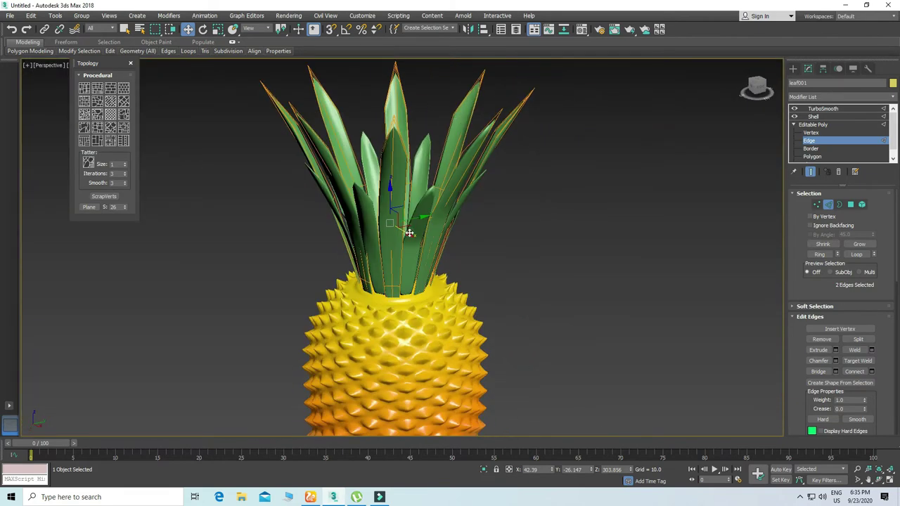
middle_click_drag(408, 234, 386, 259, "alt")
left_click(828, 204)
left_click(585, 310)
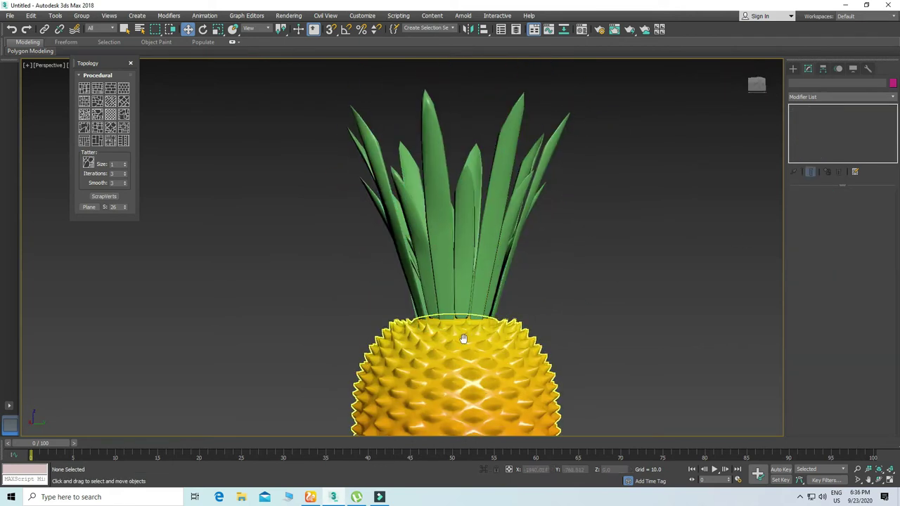
Connect the ring of vertical stem edges under the body with a new edge loop slid up to where the stem meets the base
middle_click_drag(464, 339, 437, 281)
scroll(478, 318, "down", 5)
middle_click_drag(472, 315, 469, 253)
middle_click_drag(470, 253, 472, 288, "alt")
scroll(439, 322, "up", 6)
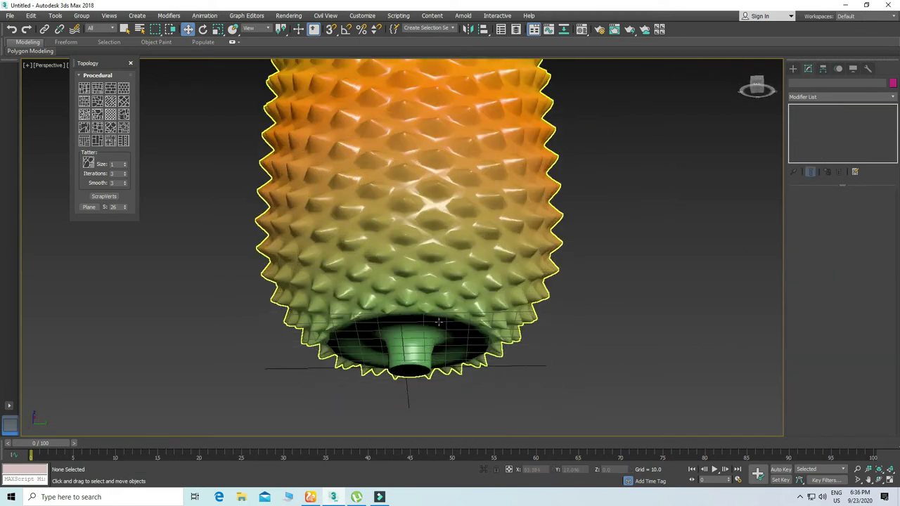
middle_click_drag(439, 322, 474, 273)
left_click(460, 286)
left_click(815, 143)
scroll(447, 282, "up", 4)
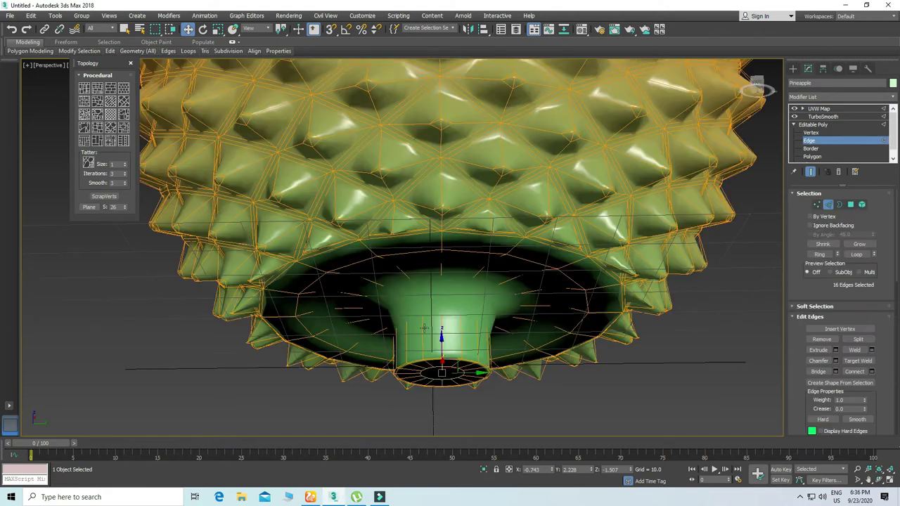
left_click(822, 254)
right_click(468, 308)
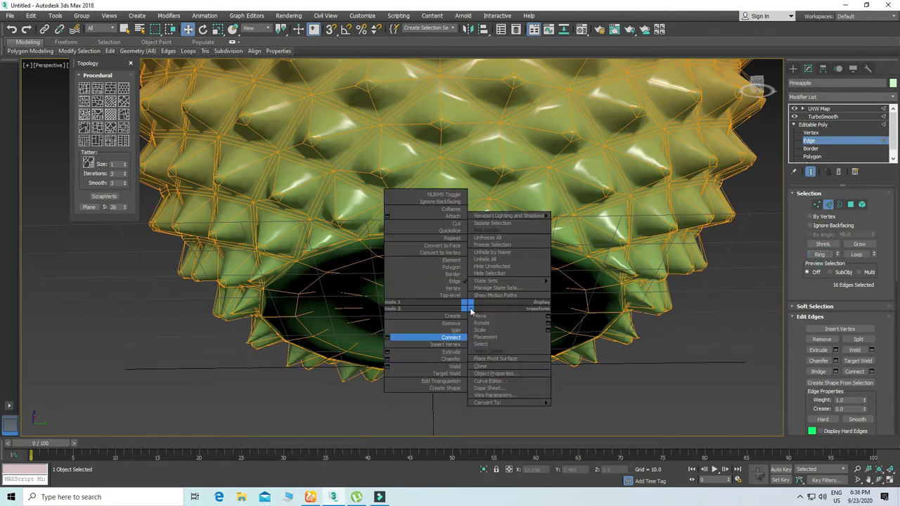
left_click(388, 339)
left_click_drag(527, 273, 541, 448)
left_click(524, 285)
left_click(829, 205)
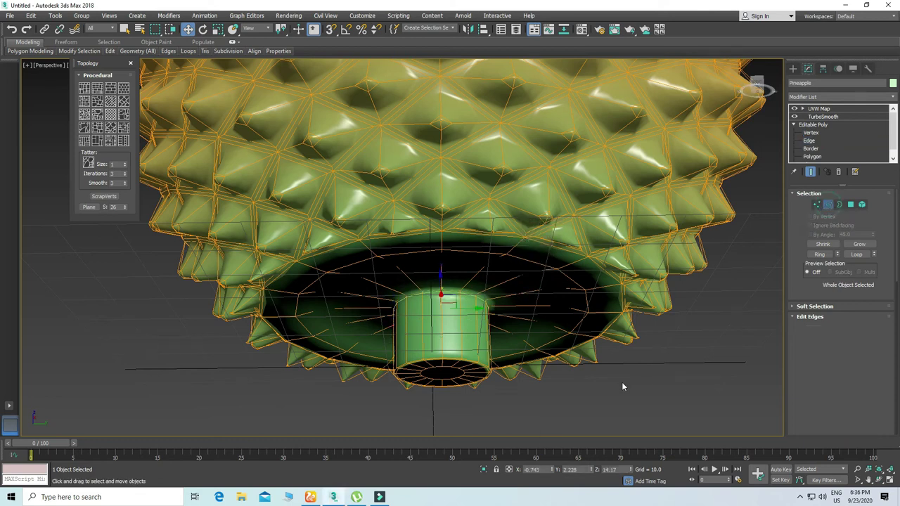
left_click(623, 384)
Render the perspective view of the whole pineapple to check its look, then close the render window
scroll(429, 271, "down", 8)
scroll(431, 306, "down", 3)
middle_click_drag(429, 272, 428, 328, "alt")
middle_click_drag(427, 327, 474, 277, "alt")
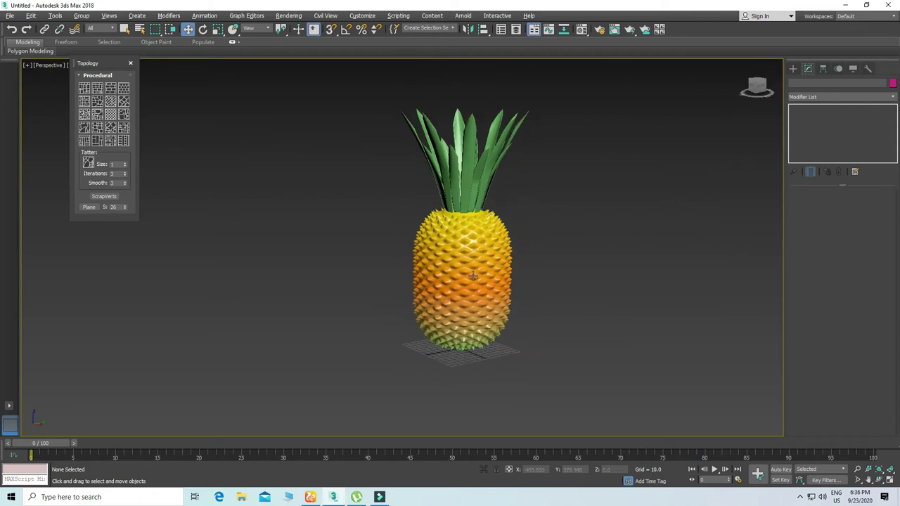
key("alt+w")
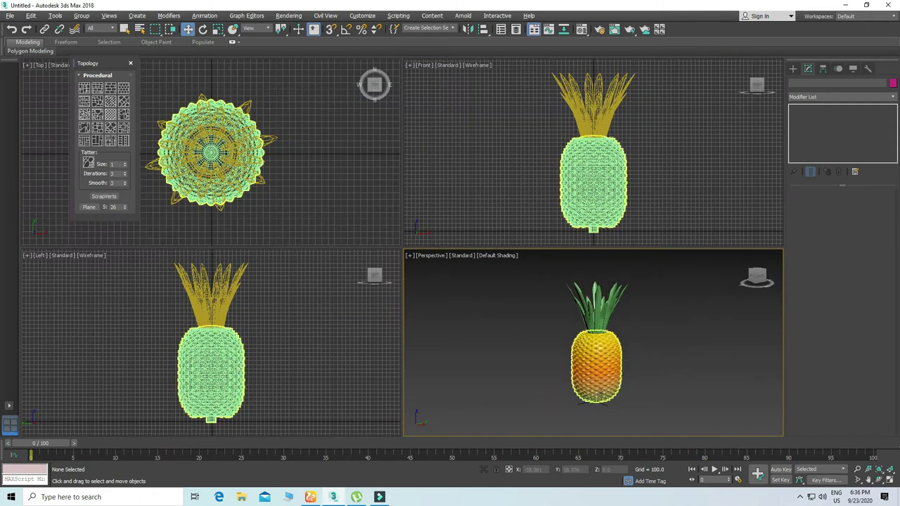
key("shift+q")
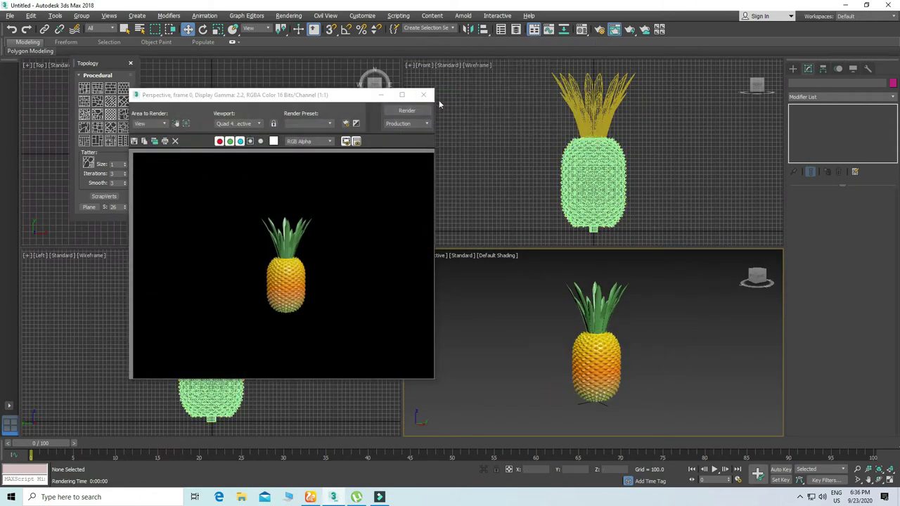
left_click(424, 95)
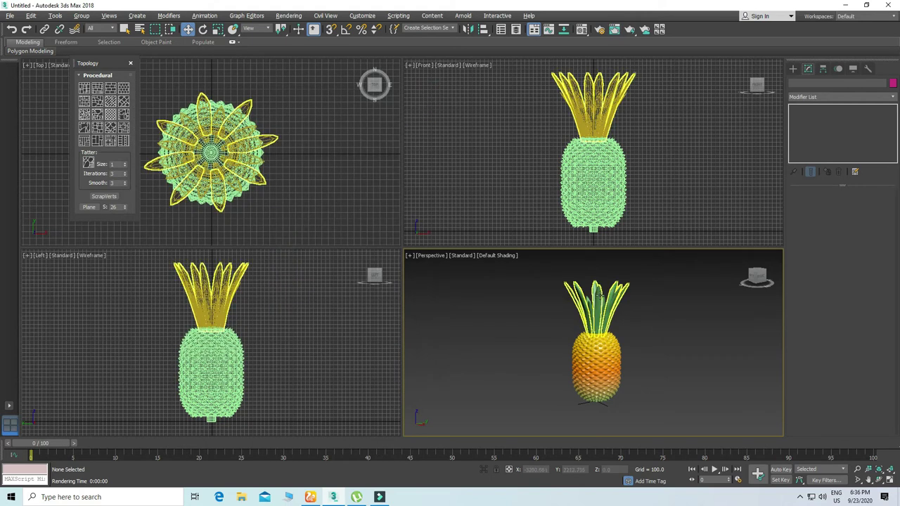
Rotate the original leaf ring slightly so its leaves shift relative to the other rings
key("alt+w")
left_click(396, 172)
key("e")
left_click_drag(424, 197, 416, 199)
key("w")
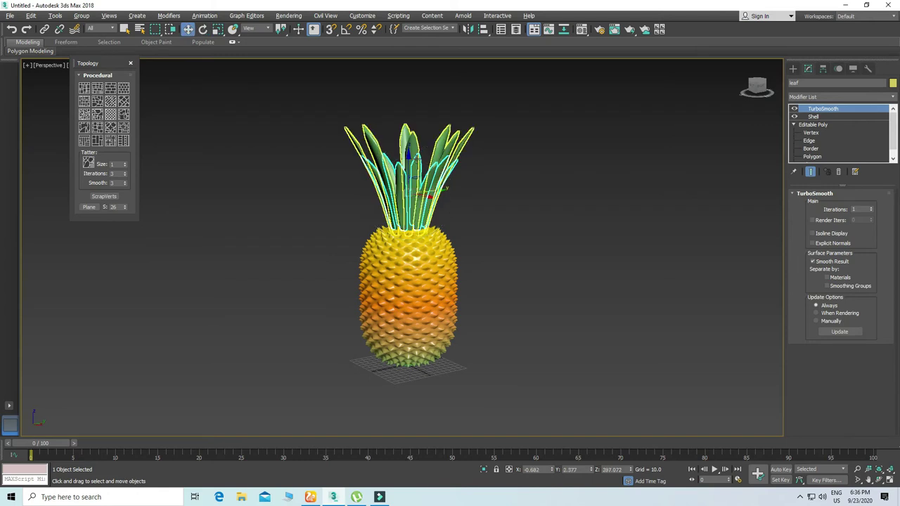
Stretch the original leaf ring vertically to about 111 percent and deselect it
key("r")
left_click_drag(407, 153, 406, 151)
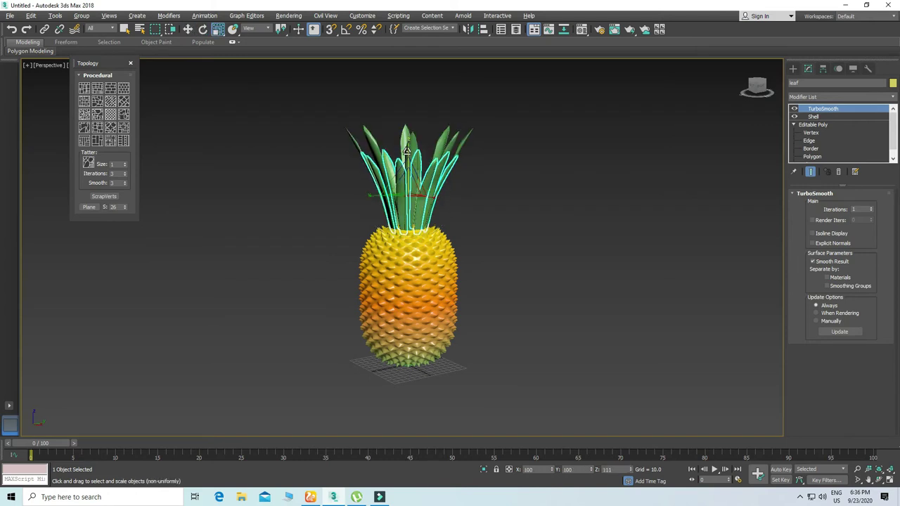
key("w")
left_click(535, 264)
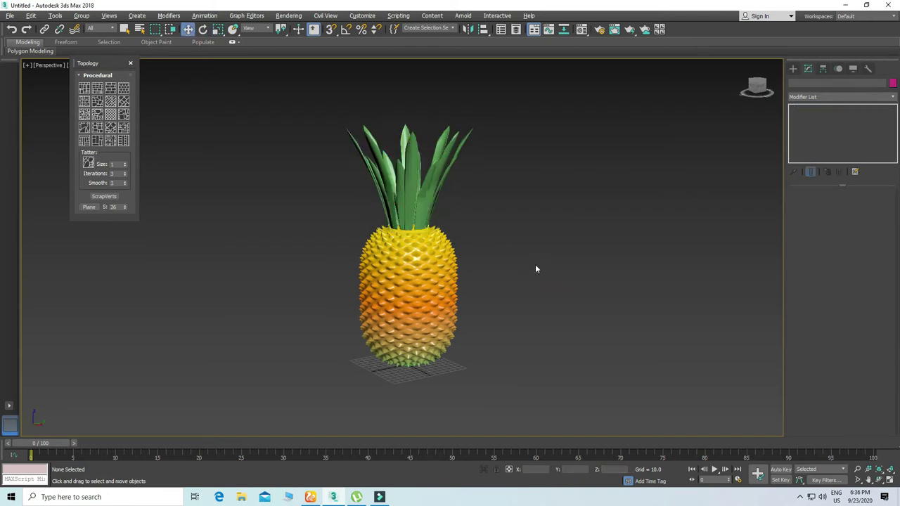
Show edged faces in the perspective view and set the object color of all pineapple parts to black
key("alt+w")
left_click(889, 471)
key("F4")
key("ctrl+a")
left_click(893, 83)
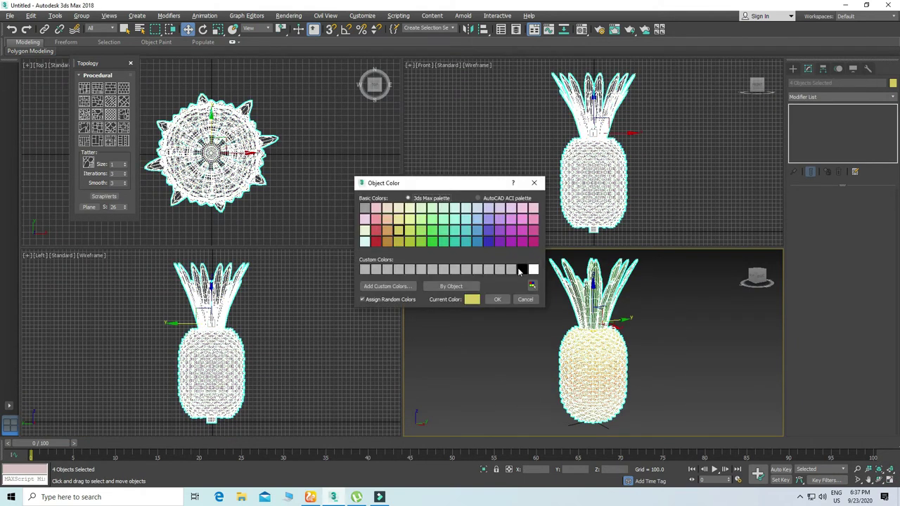
left_click(499, 299)
left_click(556, 373)
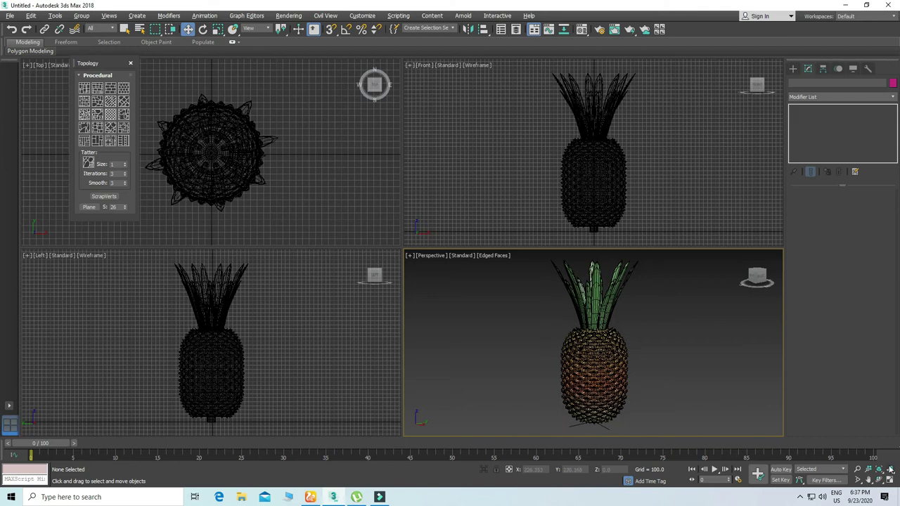
Select the innermost leaf ring of the crown and open its Editable Poly at element level
scroll(192, 127, "down", 3)
left_click(519, 275)
key("alt+w")
middle_click_drag(493, 218, 436, 211, "alt")
scroll(399, 202, "up", 5)
left_click(406, 202)
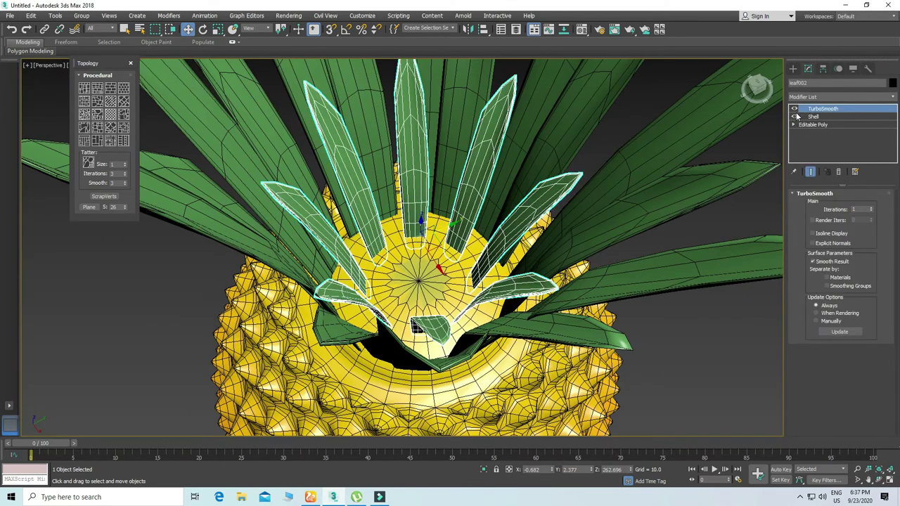
left_click(814, 156)
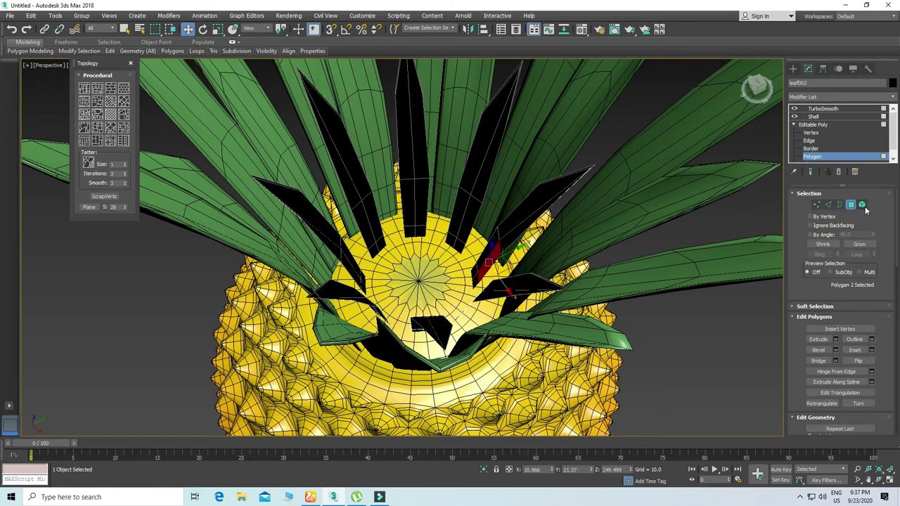
left_click(862, 204)
Select four alternating leaves of the innermost ring and scale them uniformly to about 140 percent in the top view
left_click(522, 220)
left_click(374, 237, "ctrl")
left_click(432, 323, "ctrl")
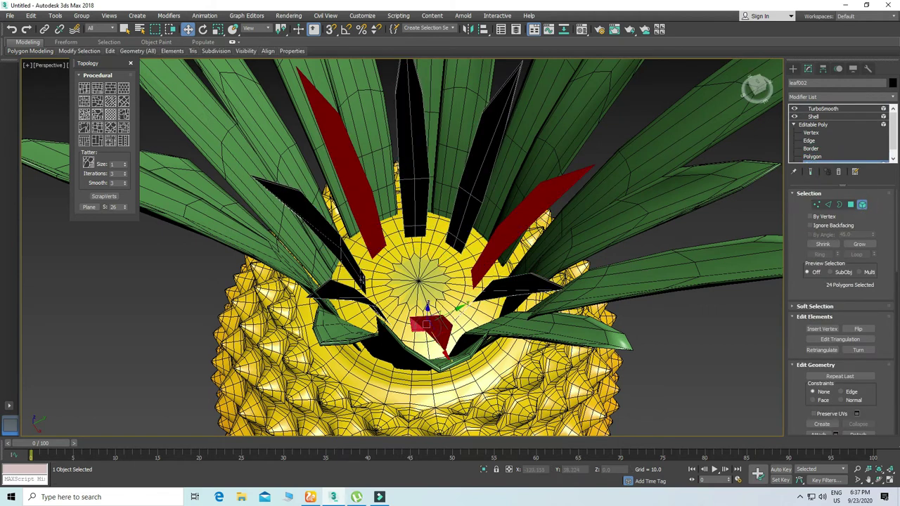
left_click(358, 272, "ctrl")
left_click(421, 320)
left_click(503, 234, "ctrl")
left_click(403, 171, "ctrl")
left_click(336, 246, "ctrl")
key("alt+w")
middle_click(275, 129)
key("alt+w")
scroll(359, 238, "up", 6)
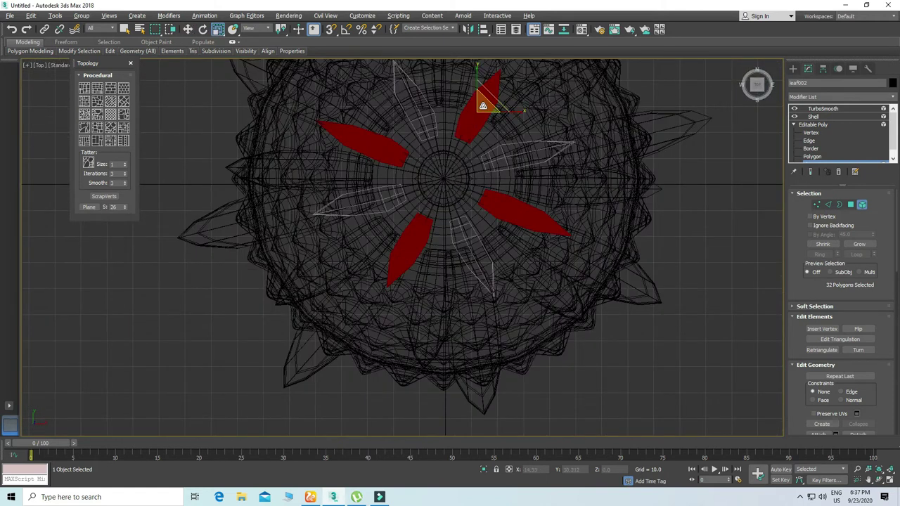
left_click_drag(482, 107, 483, 83)
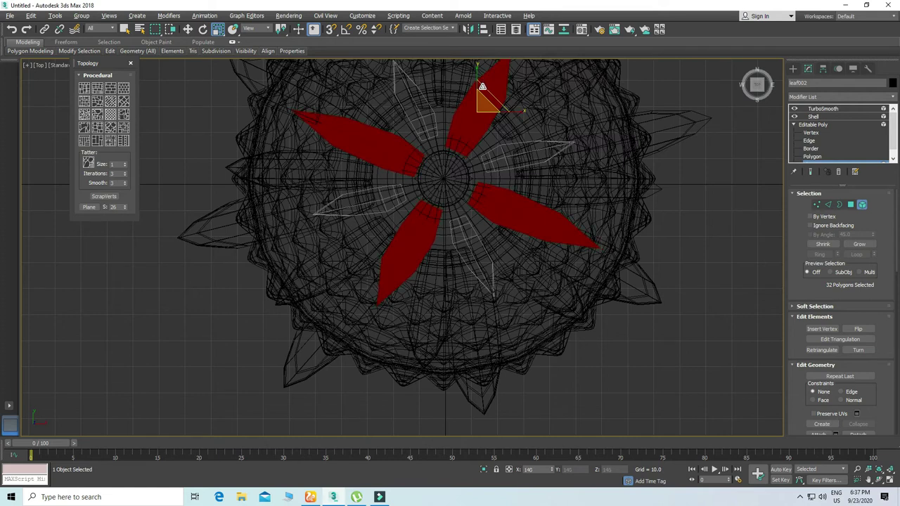
Move the enlarged leaves one by one slightly toward the crown's center in the top view, then leave element level
key("alt+w")
middle_click(651, 322)
left_click(279, 138)
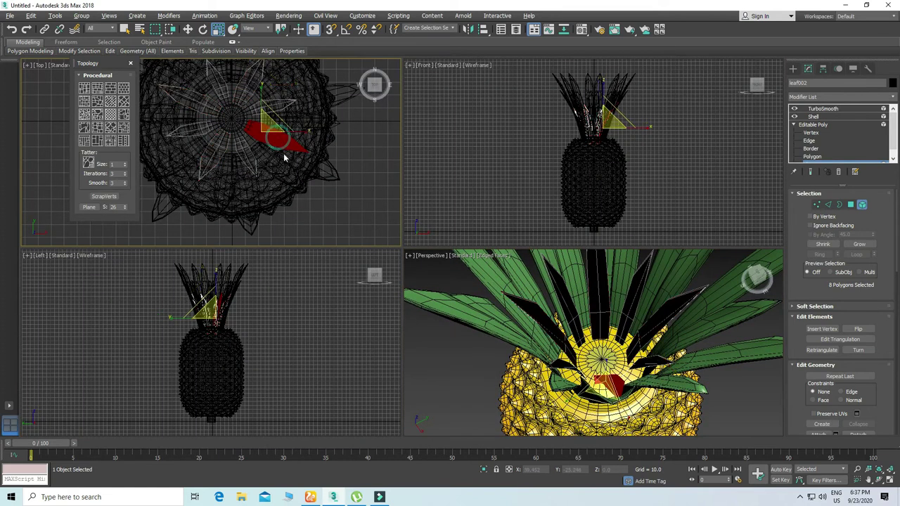
key("alt+w")
key("w")
left_click(392, 156)
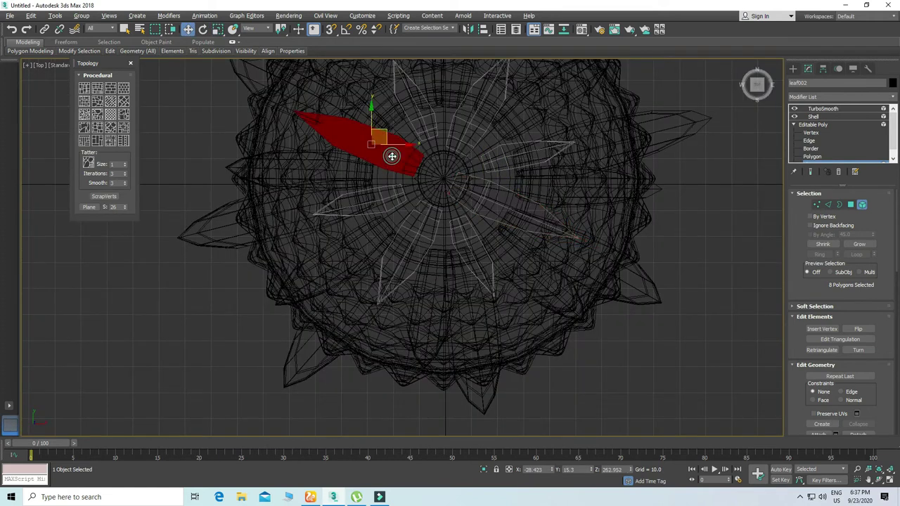
left_click(467, 126)
left_click(421, 234)
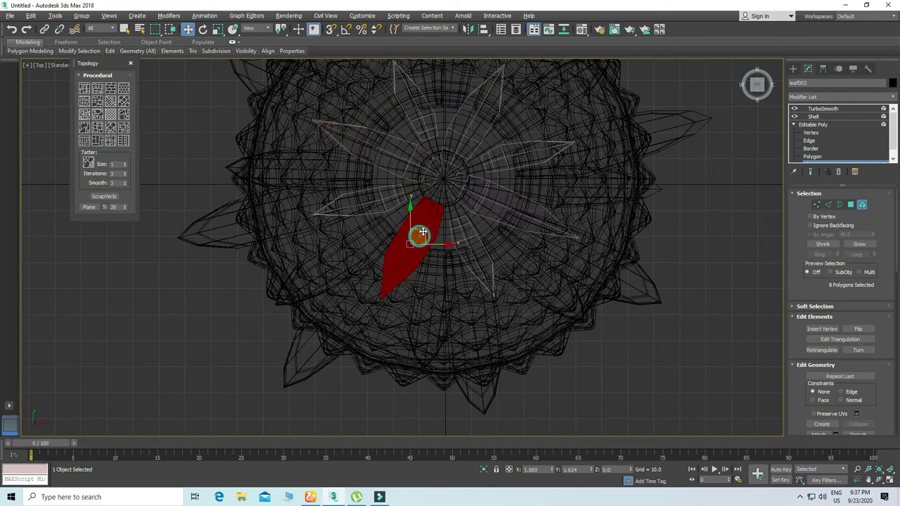
key("alt+w")
right_click(642, 288)
key("alt+w")
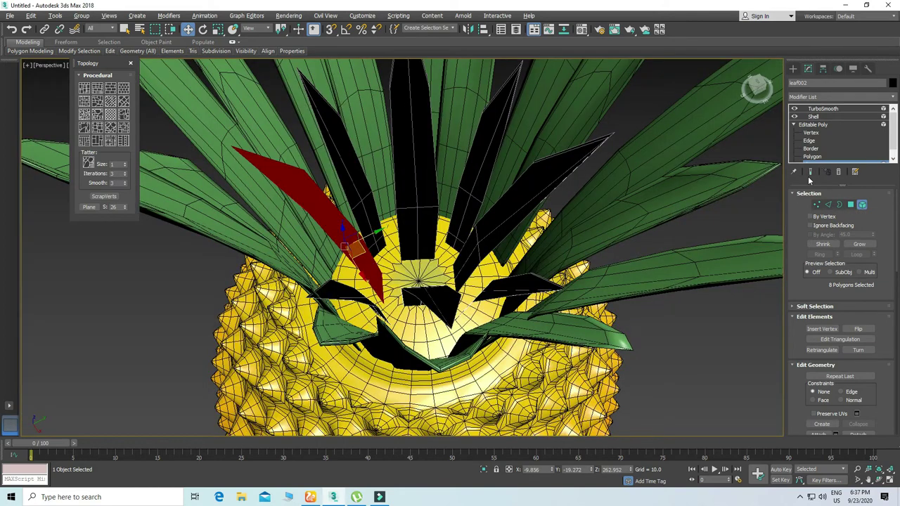
left_click(861, 206)
left_click(666, 314)
Create a rotated copy of the innermost leaf ring in the top view, with its leaves offset from the original's
scroll(661, 314, "down", 5)
middle_click_drag(492, 351, 464, 334, "alt")
scroll(467, 320, "up", 2)
left_click(478, 293)
key("e")
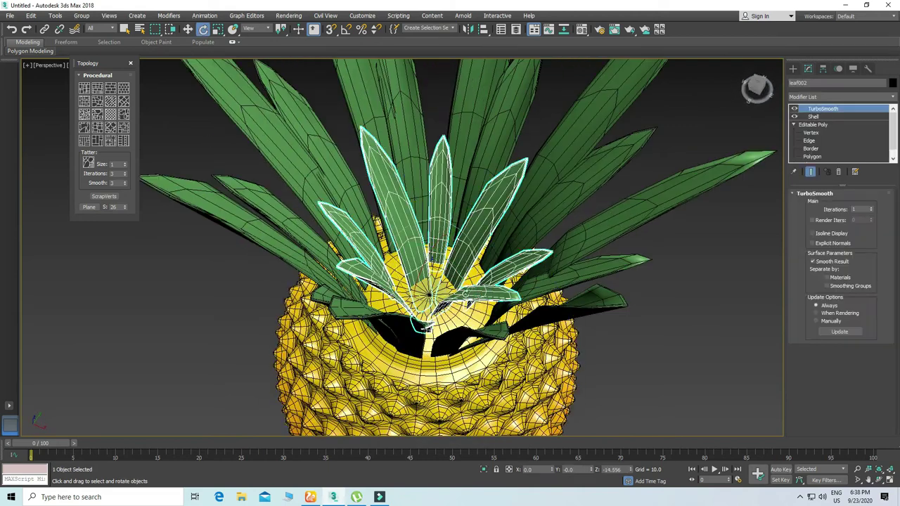
key("alt+w")
right_click(292, 159)
key("alt+w")
scroll(424, 204, "down", 3)
middle_click_drag(423, 213, 417, 261)
scroll(418, 258, "up", 5)
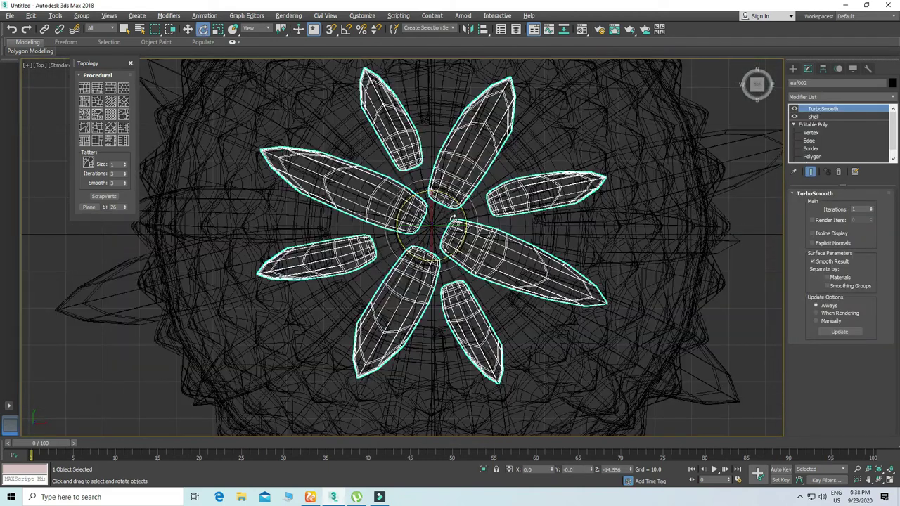
left_click_drag(461, 205, 458, 188, "shift")
left_click(459, 290)
Scale the copied leaf ring down uniformly to about 45.6 percent so it sits inside the crown
key("r")
left_click_drag(440, 218, 440, 237)
key("alt+w")
right_click(464, 302)
key("alt+w")
middle_click_drag(457, 299, 443, 288, "alt")
scroll(443, 288, "down", 2)
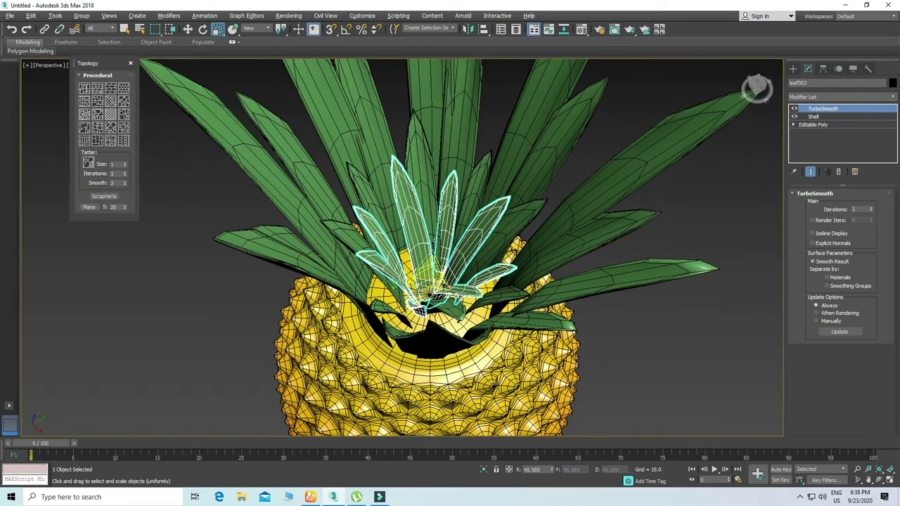
left_click_drag(435, 281, 430, 277)
key("ctrl+z")
key("ctrl+z")
left_click(220, 45)
Edit the smallest leaf ring at element level and reposition one of its leaves in the top view
mouse_move(372, 252)
middle_mouse_down("alt")
mouse_move(375, 237)
mouse_move(381, 257)
middle_mouse_up("alt")
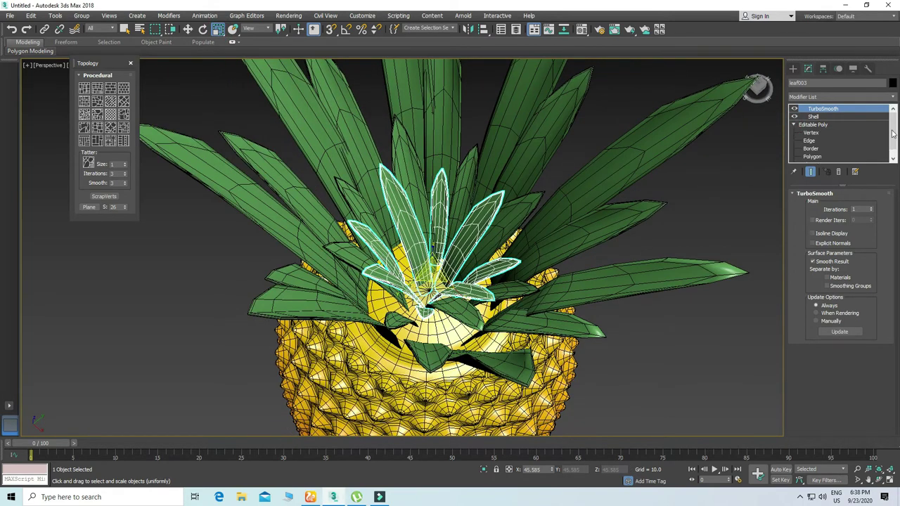
left_click_drag(894, 134, 894, 145)
left_click(816, 158)
key("alt+w")
right_click(244, 159)
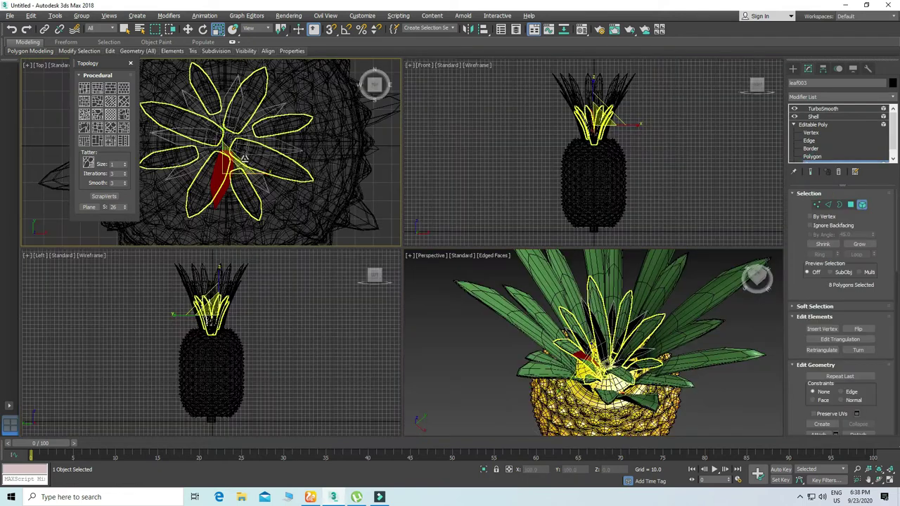
key("w")
key("alt+w")
key("alt+w")
Select another leaf of the smallest ring and move it slightly toward the crown's center in the top view
right_click(536, 288)
key("alt+w")
middle_click_drag(536, 289, 470, 303, "alt")
left_click(459, 289)
key("alt+w")
right_click(238, 151)
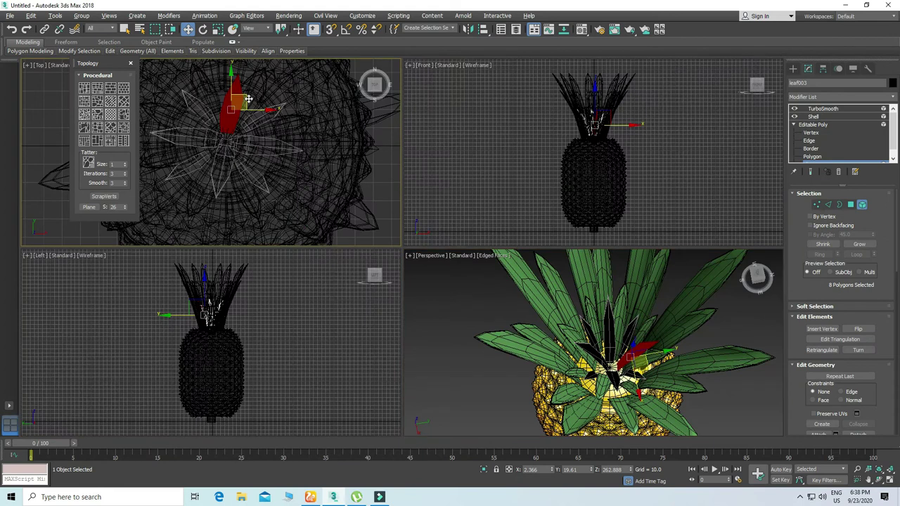
left_click_drag(246, 100, 246, 112)
left_click(611, 356)
right_click(228, 170)
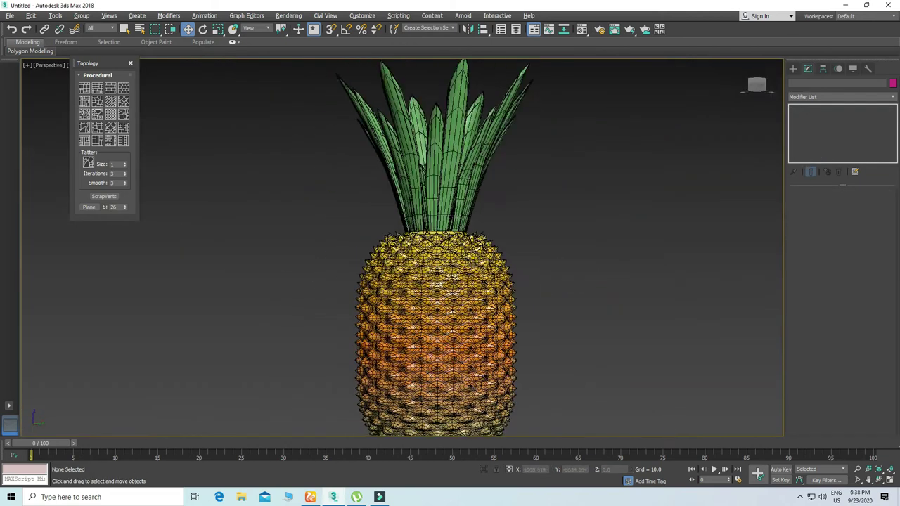
Close the floating Topology panel and fit the whole pineapple in all four viewports
scroll(461, 296, "down", 3)
middle_click_drag(422, 274, 403, 247, "alt")
left_click(891, 470)
key("alt+w")
scroll(342, 152, "down", 8)
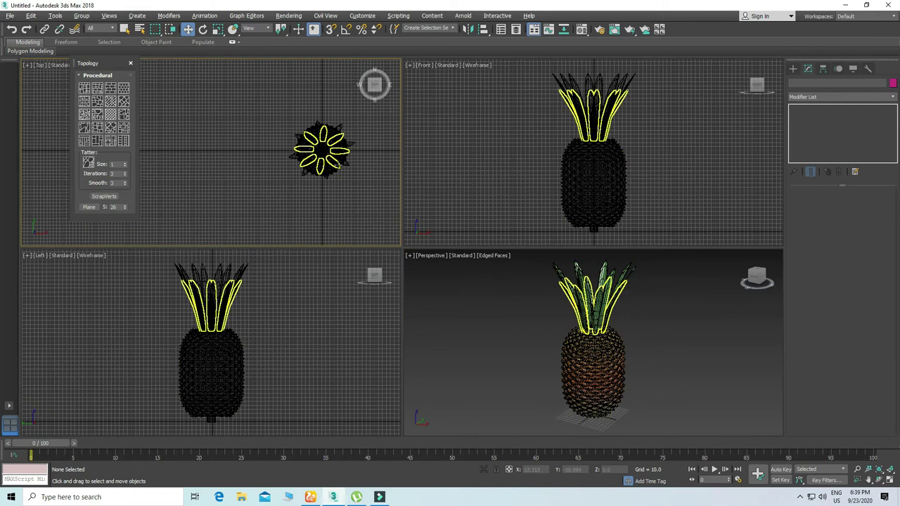
middle_click_drag(326, 150, 240, 130)
middle_click_drag(592, 187, 591, 197)
scroll(605, 170, "down", 3)
middle_click_drag(586, 316, 577, 323)
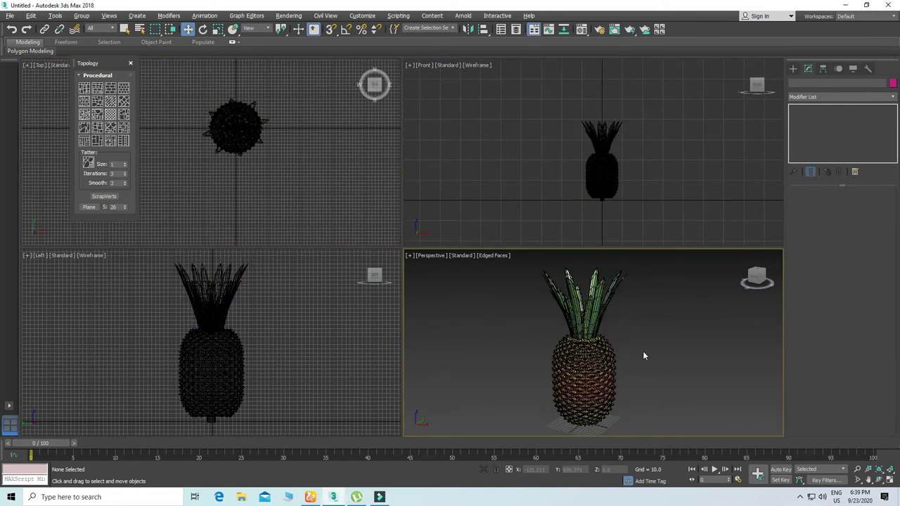
left_click(130, 64)
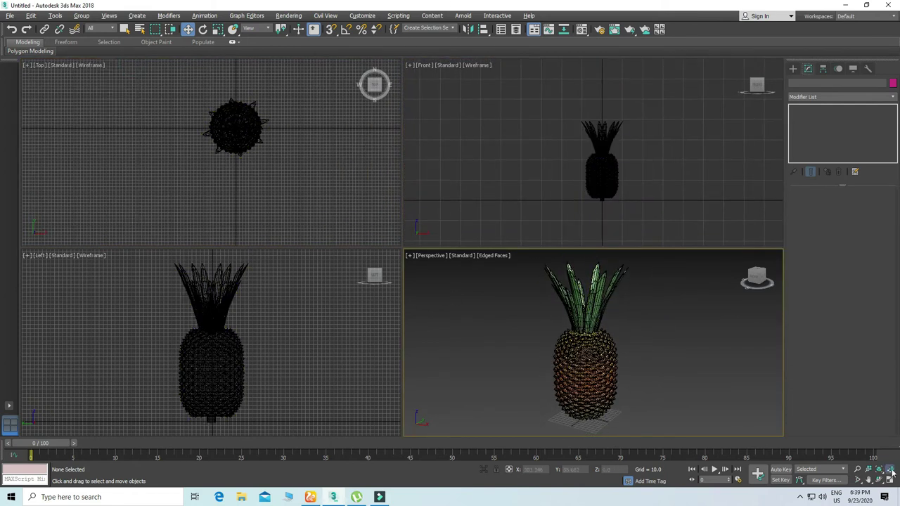
left_click(890, 473)
Turn off edged faces in the perspective view, render the pineapple there, and close the render window
left_click(661, 405)
key("F4")
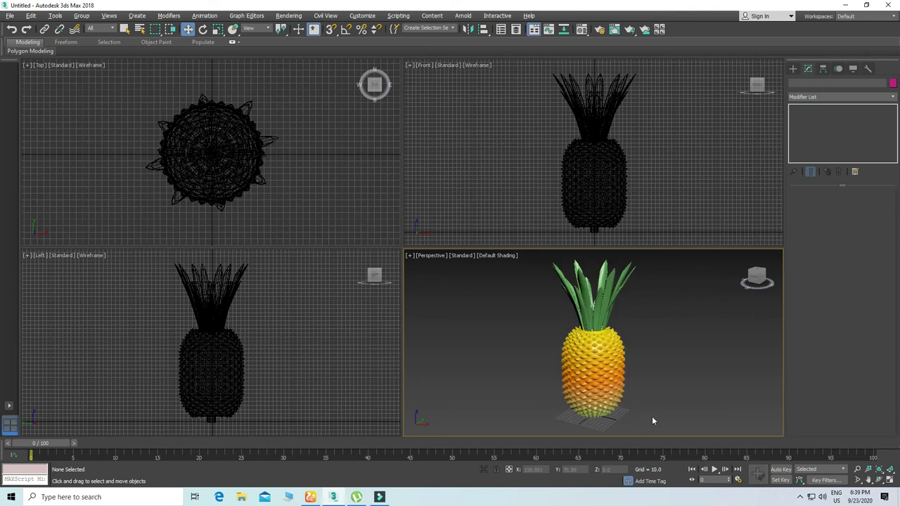
key("shift+q")
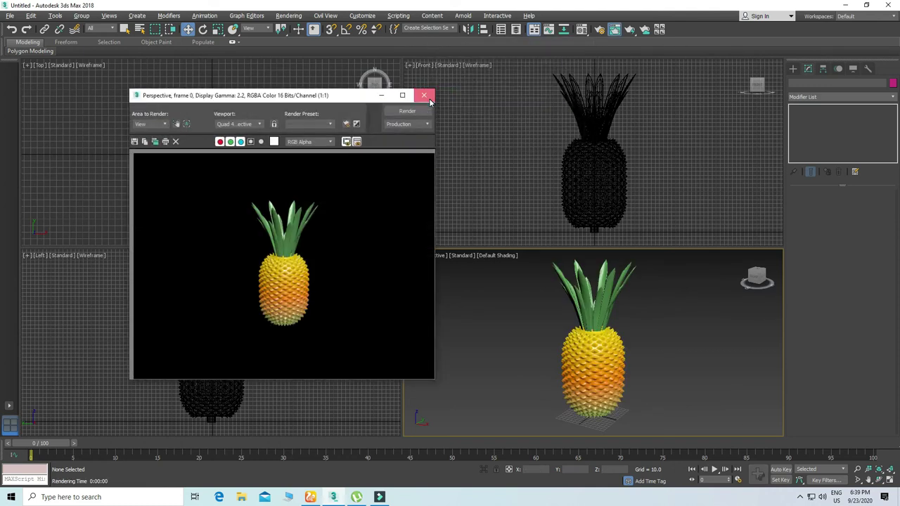
left_click(425, 95)
Select the polygon loop around the pineapple body's upper opening, grow the selection, and scale it inward around the leaf bases
middle_click_drag(601, 403, 610, 343, "alt")
scroll(612, 340, "up", 5)
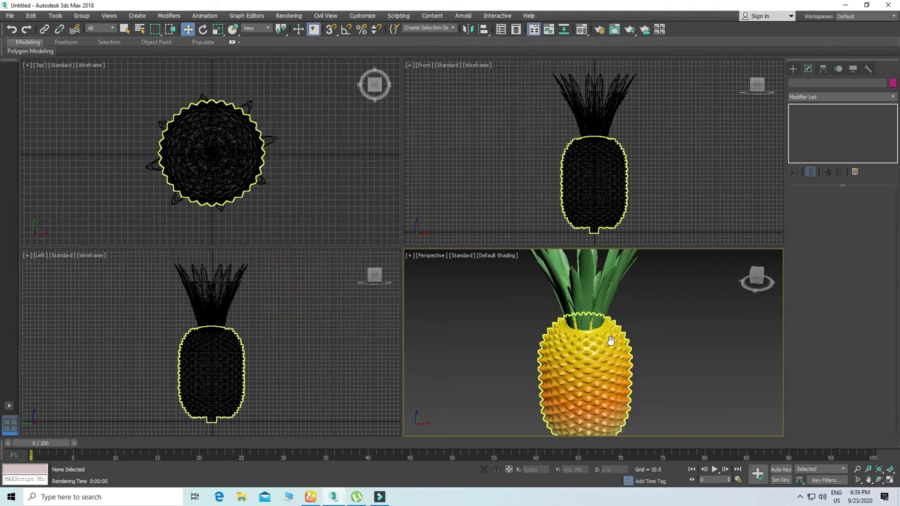
left_click(612, 341)
left_click(815, 156)
scroll(571, 314, "up", 5)
left_click(550, 345)
left_click(490, 349, "shift")
left_click(859, 245)
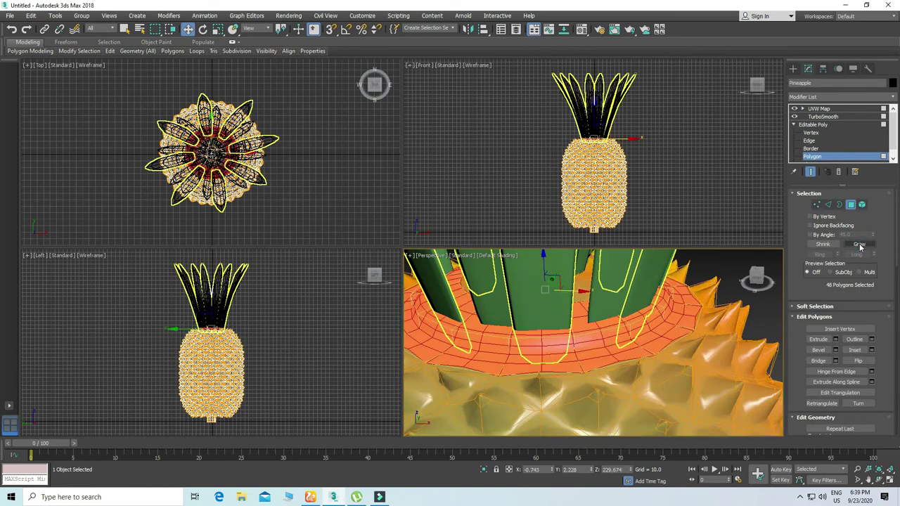
key("r")
left_click_drag(548, 280, 549, 288)
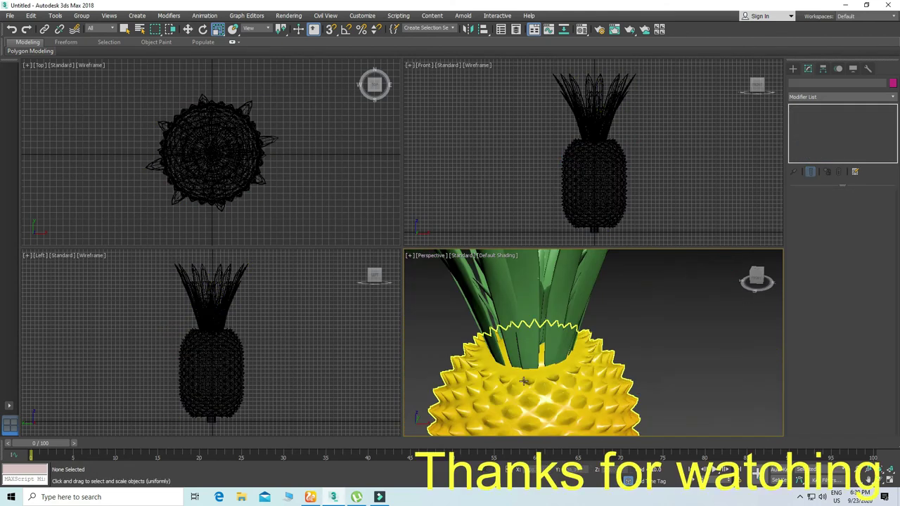
Frame the complete pineapple in the perspective view, render it once more, and close the render window
scroll(578, 354, "down", 5)
middle_click_drag(578, 353, 581, 366, "alt")
key("z")
middle_click_drag(626, 401, 608, 399)
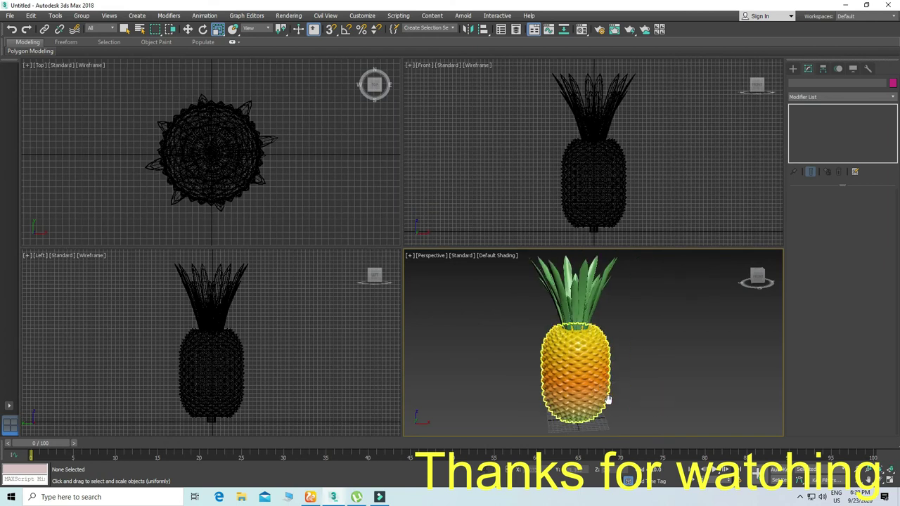
key("shift+q")
left_click(425, 96)
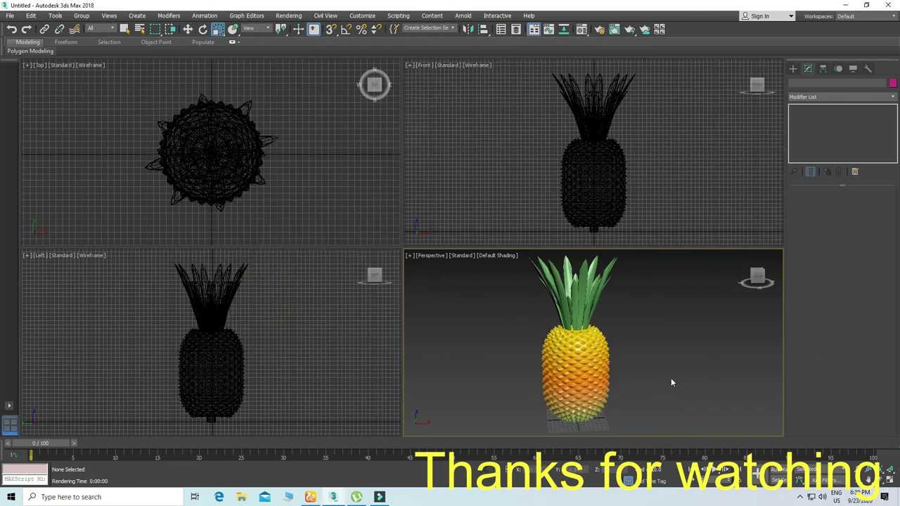